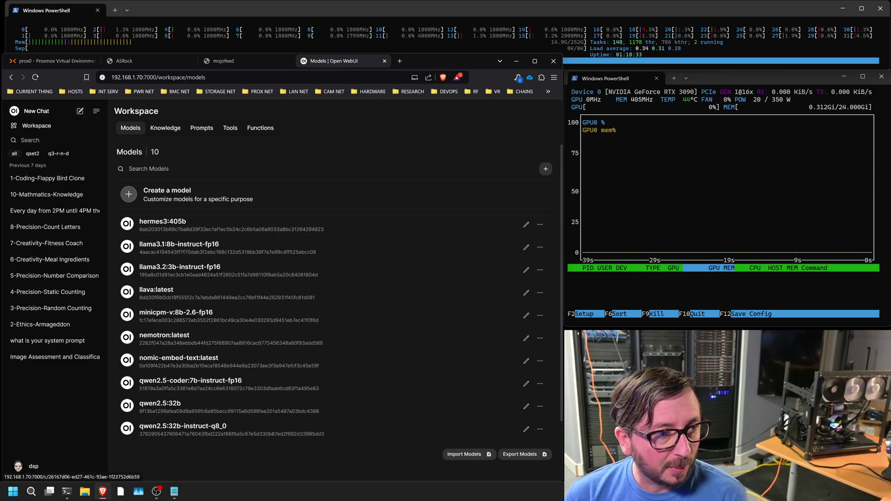
- Start a new chat with the qwen2.5:32b model and check its quantization and size in the model list
left_click(173, 407)
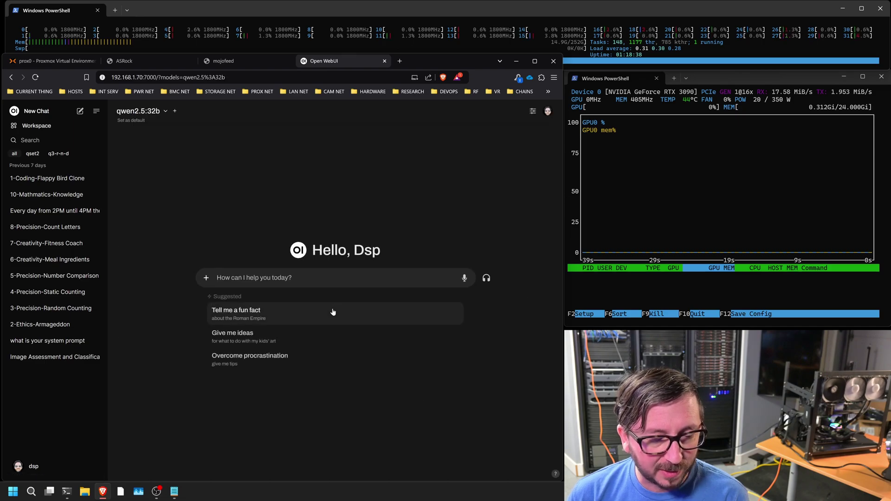
left_click(166, 113)
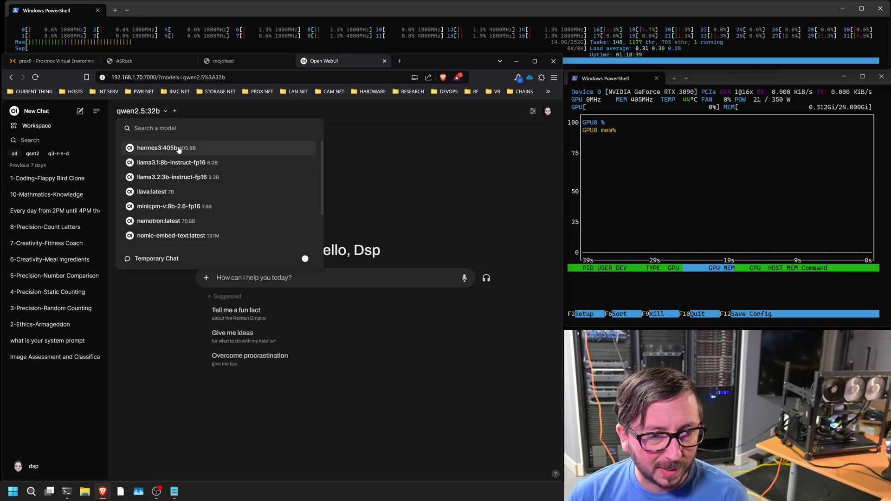
scroll(233, 207, "down", 3)
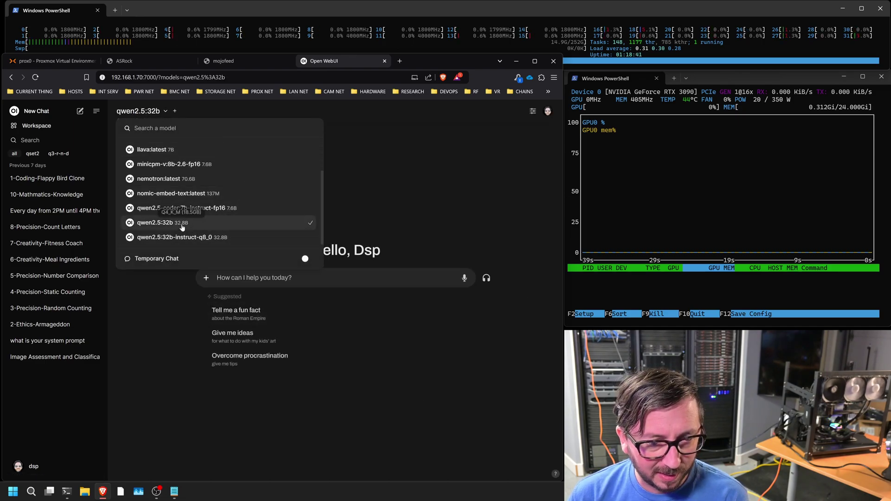
left_click(148, 329)
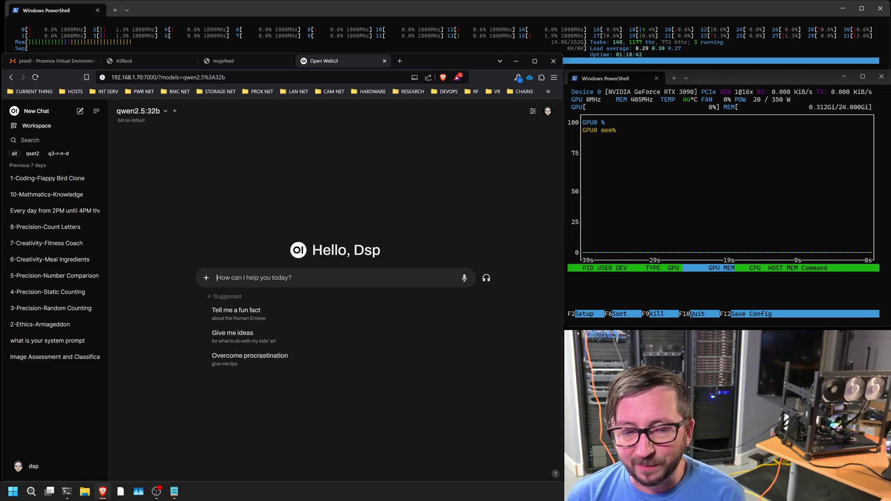
- Send the prompt "warmup" to qwen2.5:32b and view the reply's generation info
type("warmup")
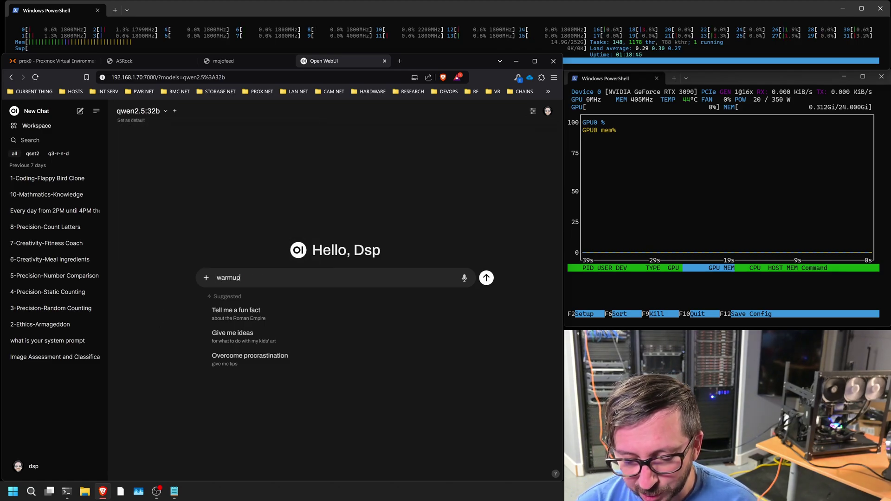
key("Return")
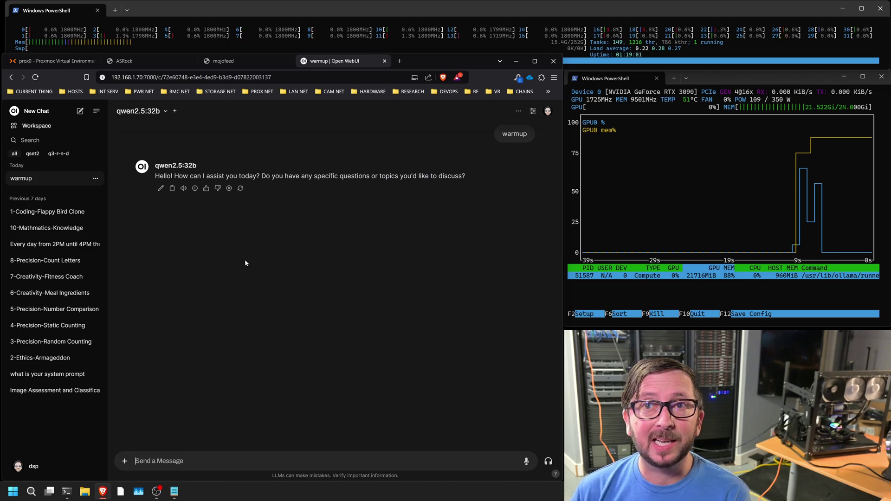
mouse_move(195, 190)
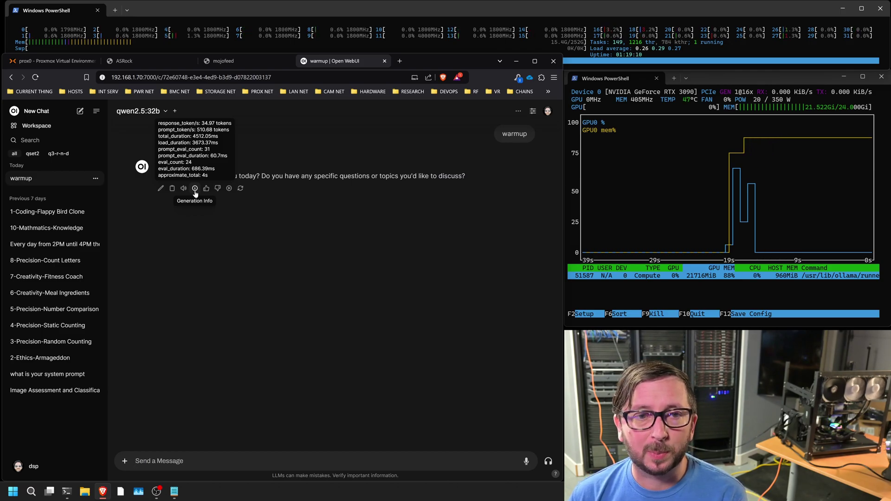
- Send qwen2.5:32b the prompt "write me a program that generates fractals" and view the reply's generation info
key("alt+Tab")
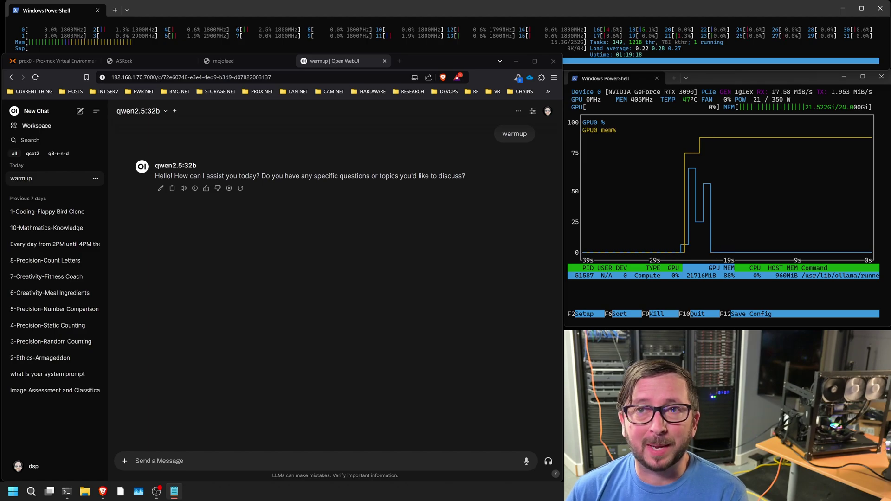
left_click(136, 461)
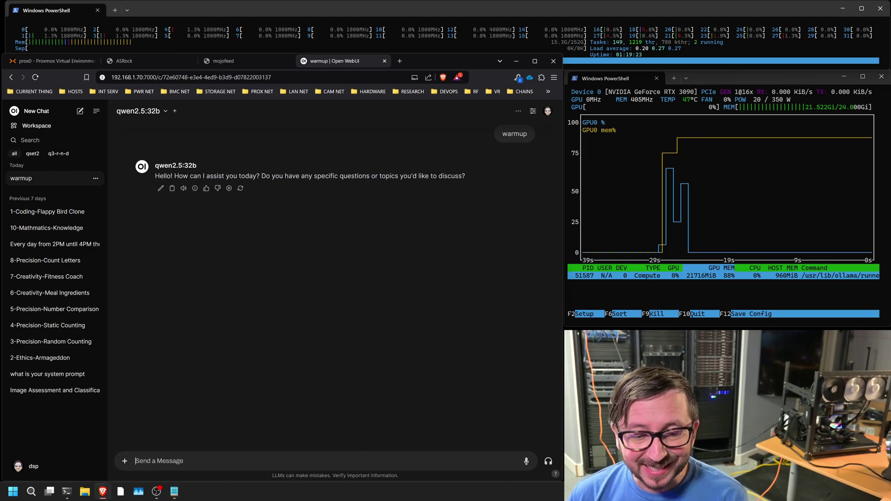
type("write me a program that generates fractals")
key("Return")
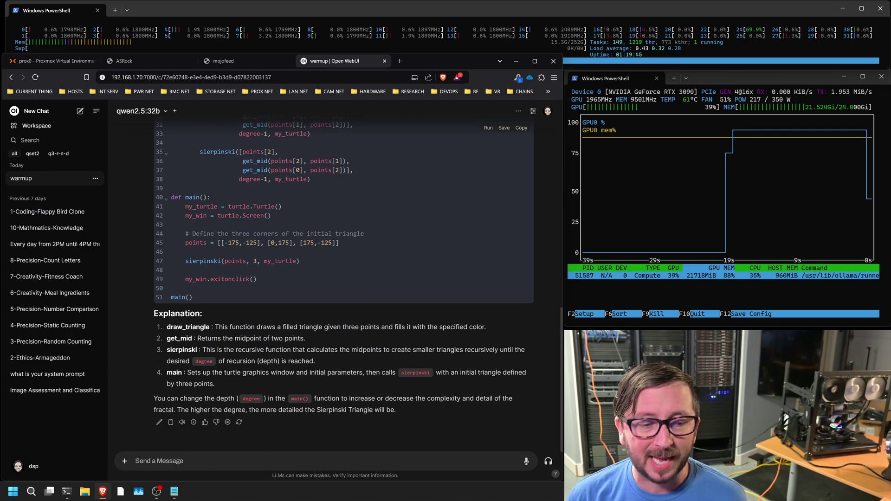
mouse_move(193, 428)
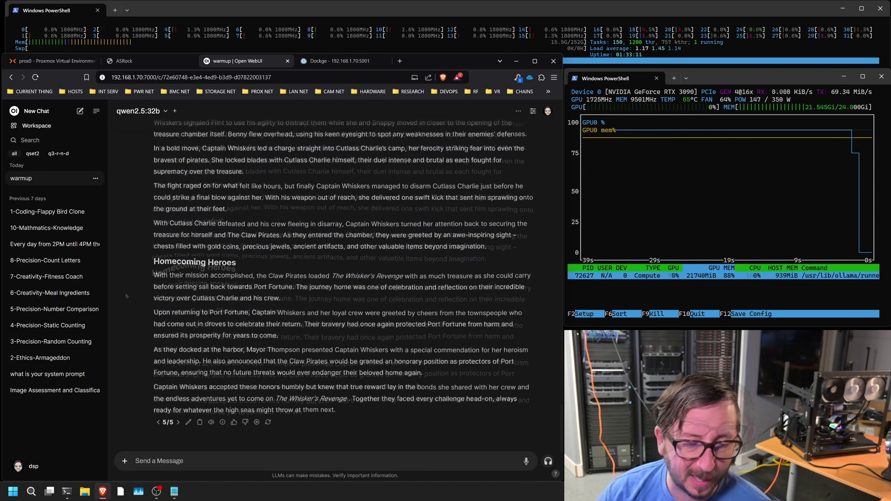
- Send "Write me a sentence and tell me how many words are in that sentence after you write it out." and check the generation info
mouse_move(222, 422)
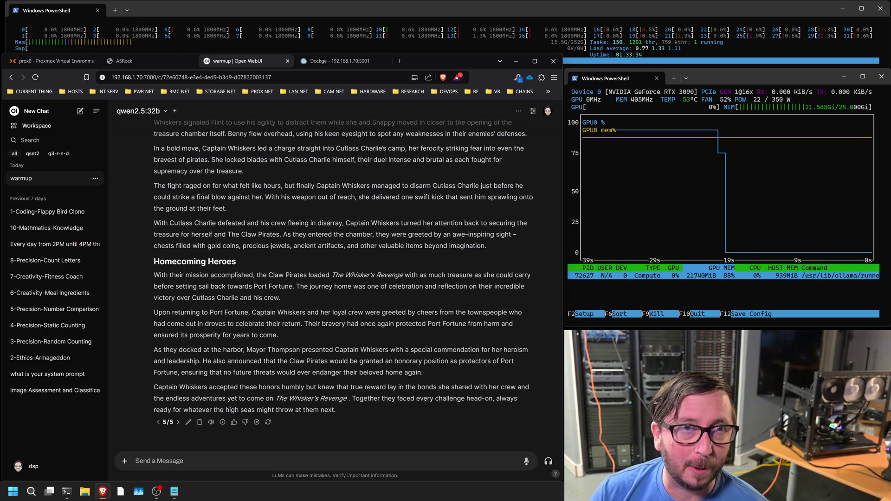
left_click(173, 494)
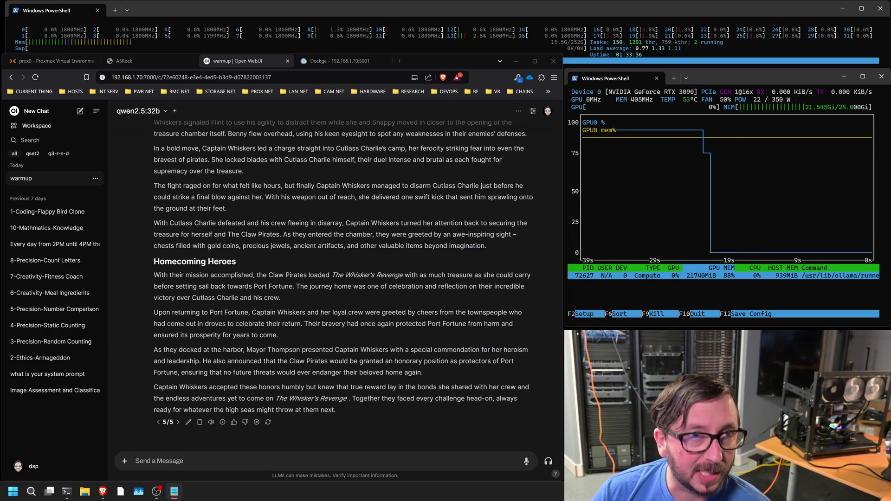
key("alt+Tab")
type("Write me a sentence and tell me how many words are in that sentence after you write it out.")
key("Return")
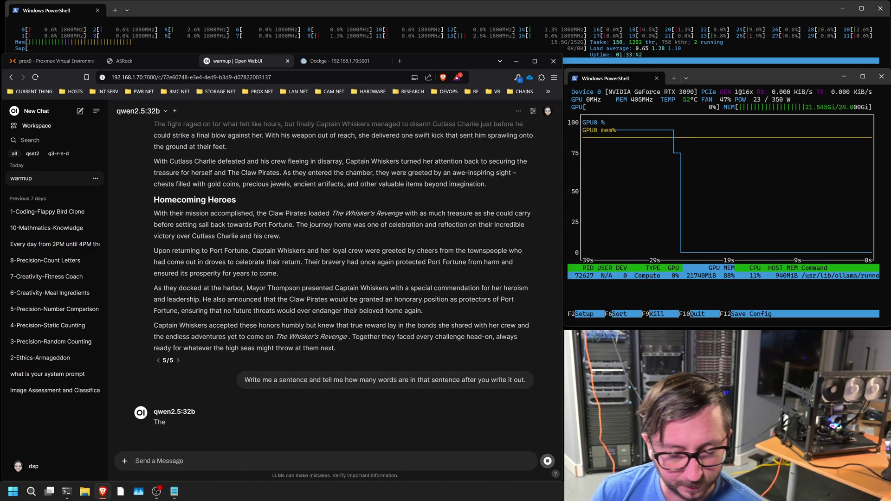
mouse_move(194, 424)
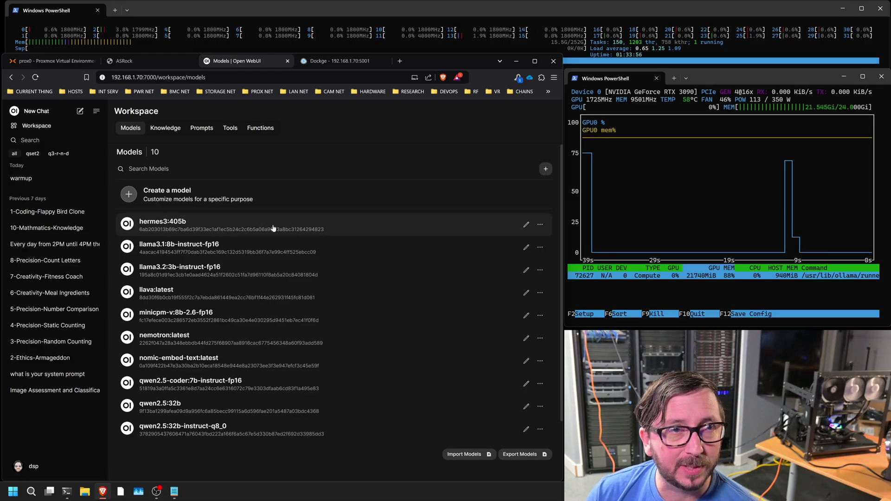
- Start a new chat with the llama3.1:8b-instruct-fp16 model and check its size in the model list
left_click(206, 246)
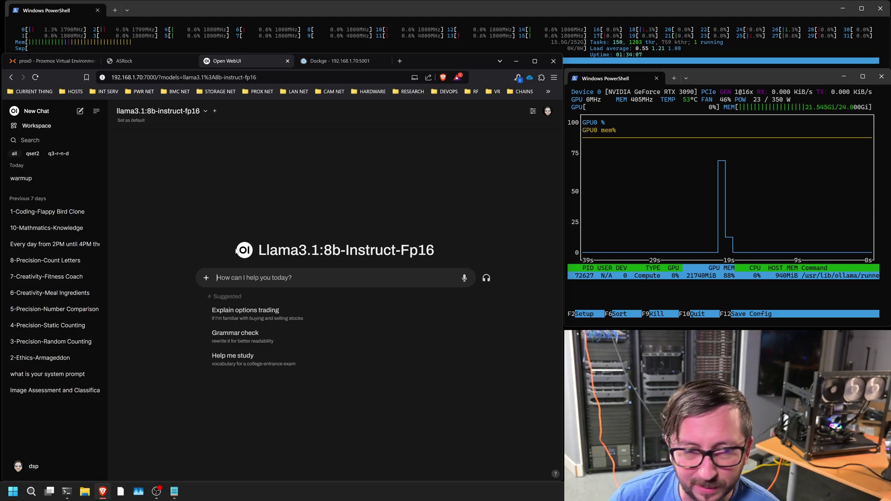
left_click(205, 112)
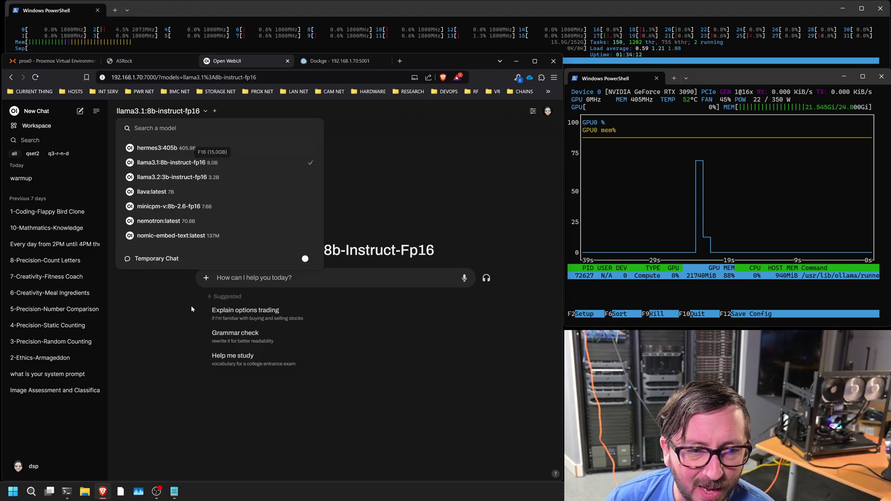
left_click(214, 163)
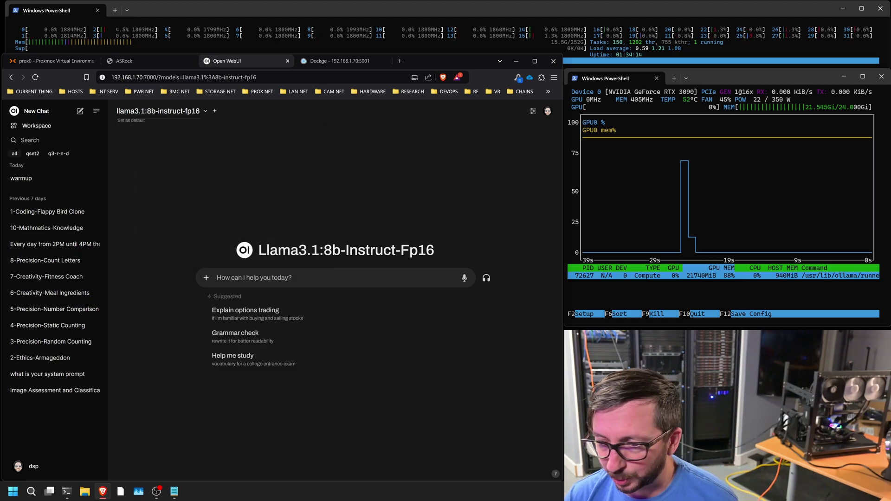
- Send the prompt "warmup" to llama3.1:8b-instruct-fp16 and view the reply's generation info
type("warmup")
key("Return")
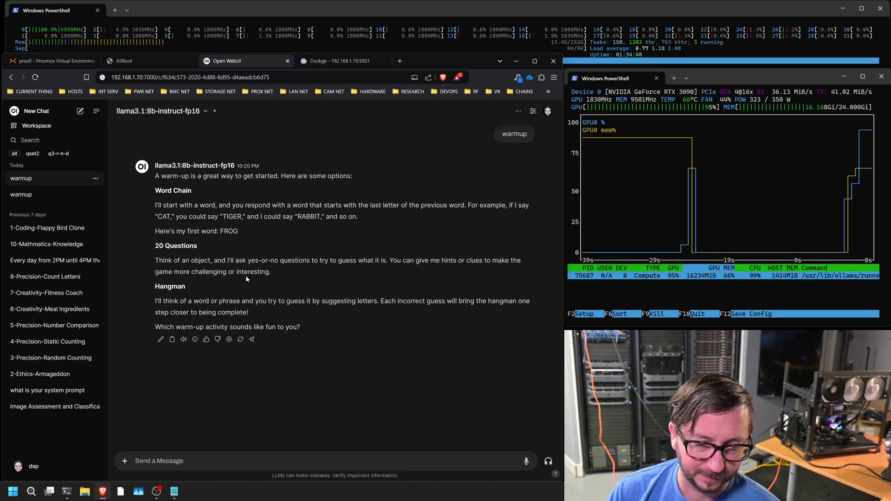
mouse_move(195, 341)
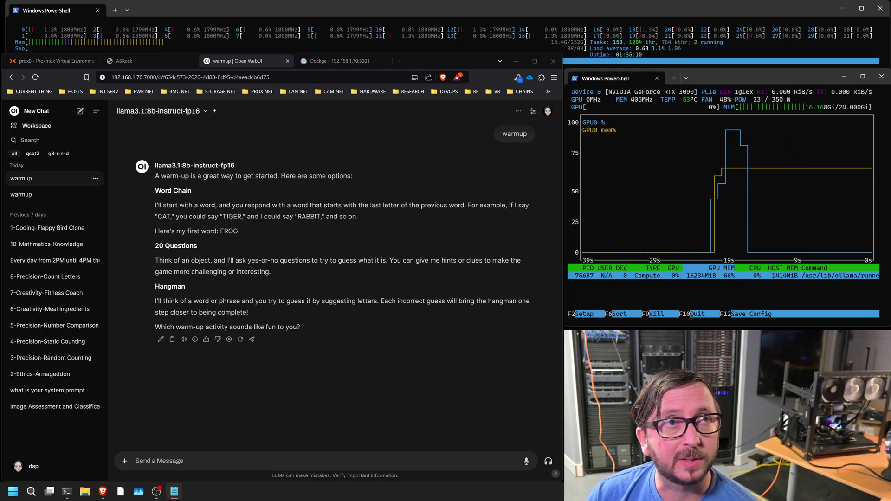
- Send llama3.1:8b-instruct-fp16 the prompt "write me a program that generates fractals" and view the reply's generation info
key("alt+Tab")
type("write me a program that generates fractals")
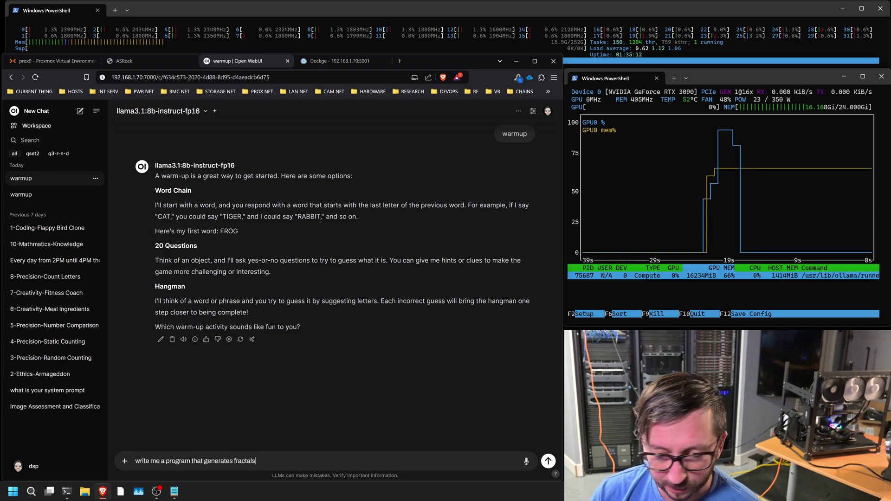
key("Return")
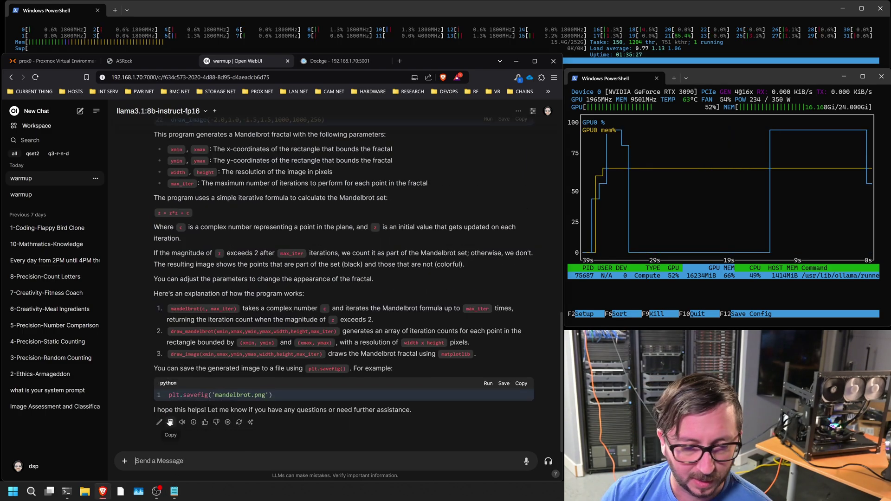
mouse_move(194, 424)
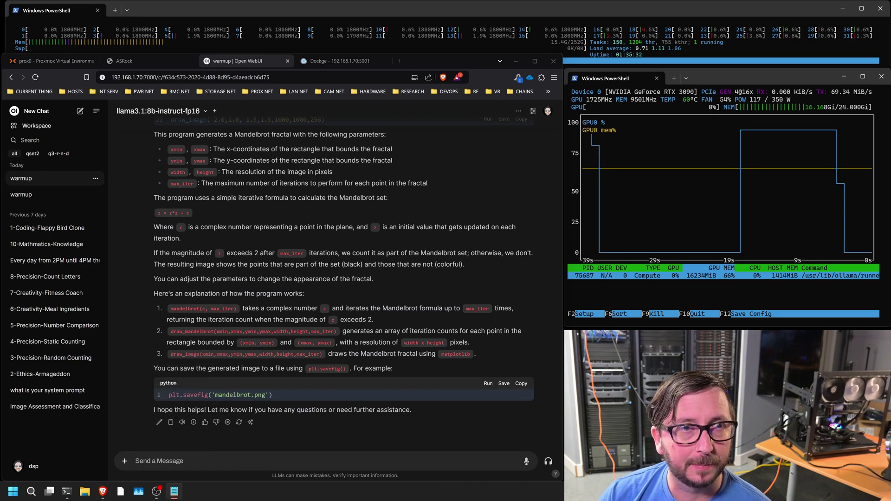
- Ask for a cat story of "at least 4000 words, not 4000 characters or spaces", themed like a pirate, and check the generation info
type("Tell me a story about a cat in at least 4000 words, not 4000 characters or spaces. 4000 Words minimum. Theme it like a pirate.")
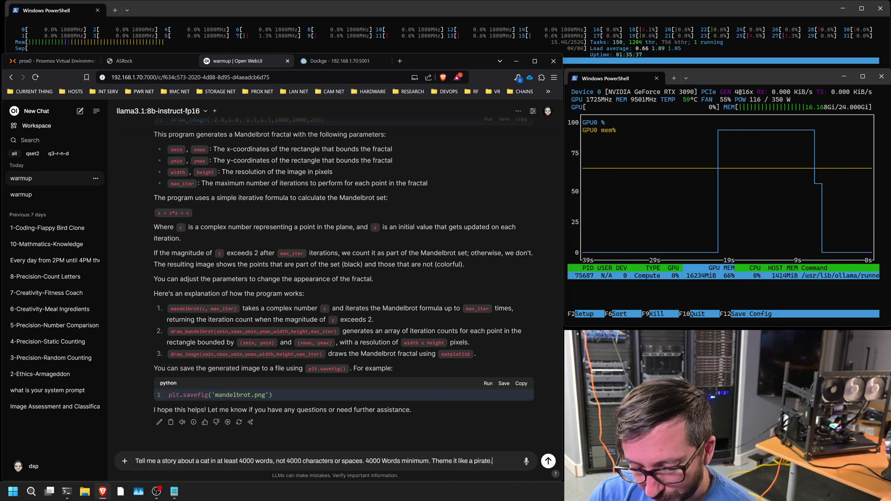
key("Return")
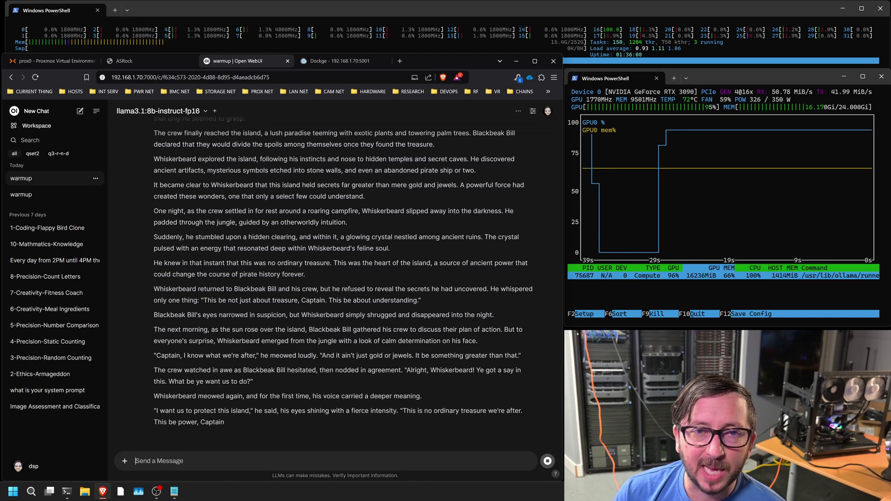
mouse_move(195, 426)
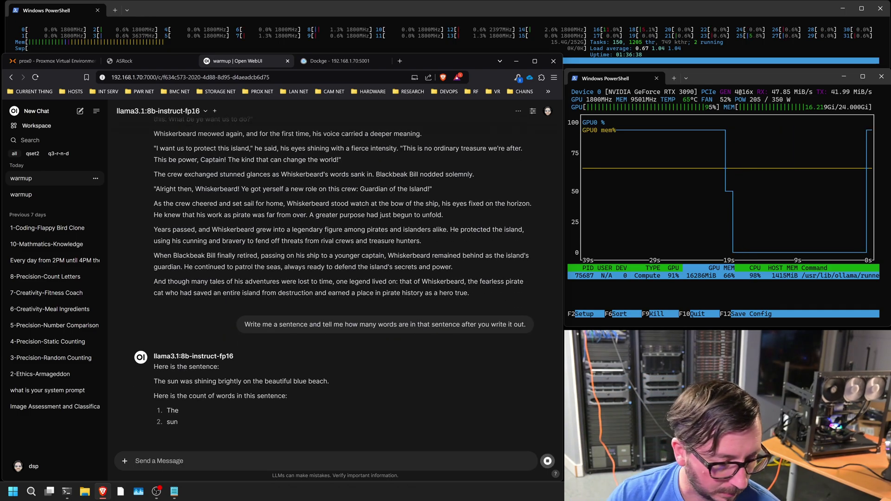
mouse_move(194, 426)
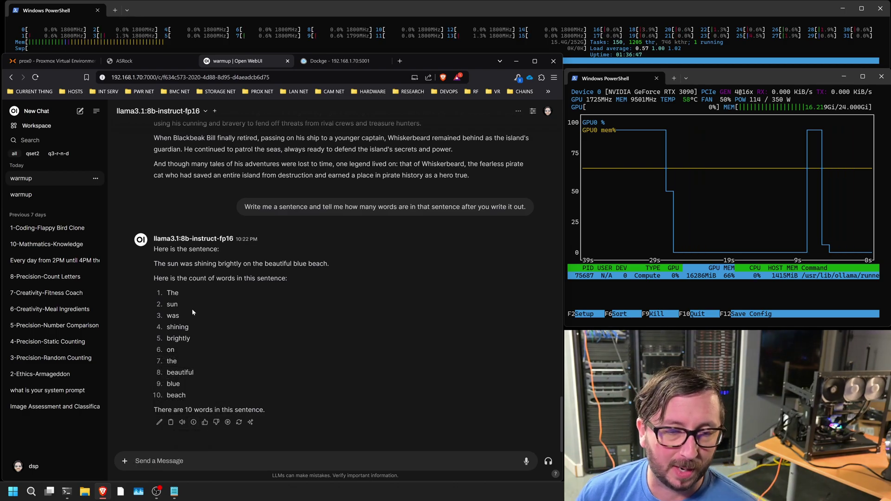
- Start a new chat with llama3.2:3b-instruct-fp16 from the workspace models, send "warmup" and view the generation info
left_click(36, 125)
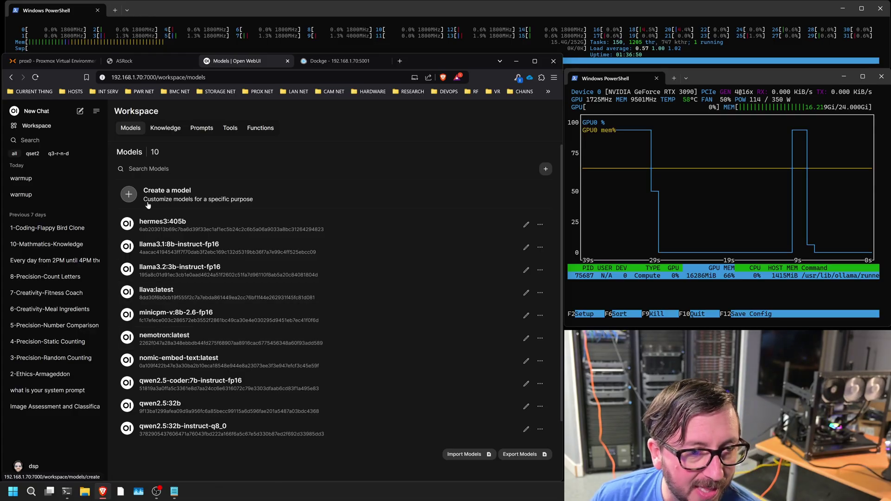
left_click(170, 269)
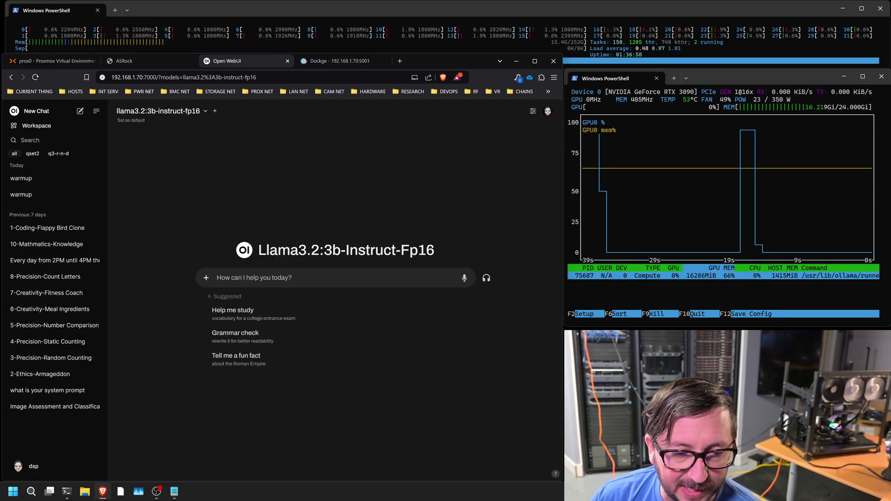
type("warmup")
key("Return")
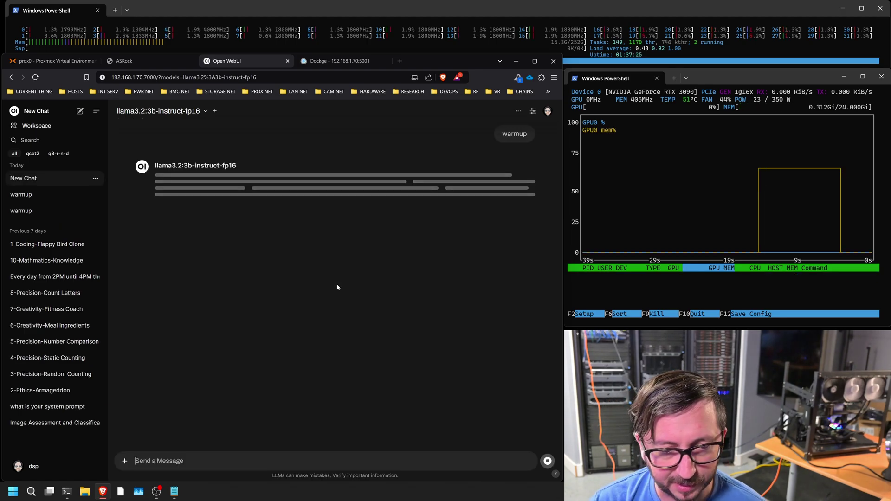
mouse_move(195, 295)
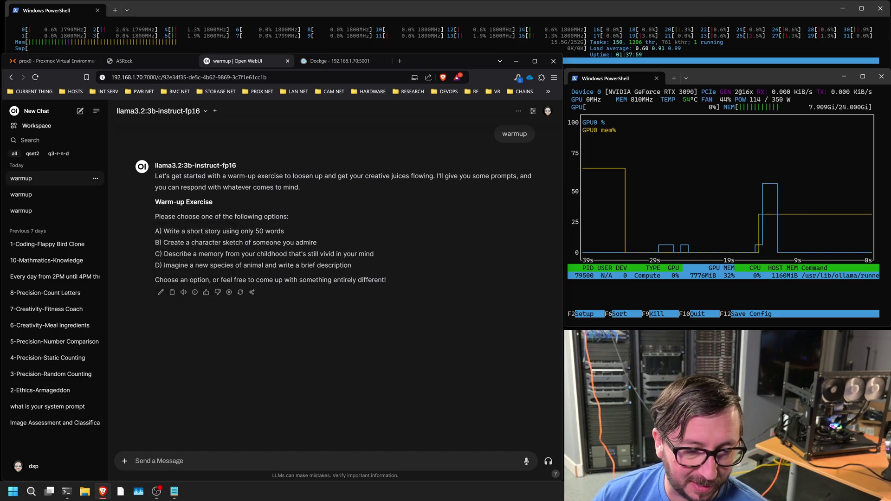
- Send llama3.2:3b-instruct-fp16 the prompt "write me a program that generates fractals" and view the reply's generation info
key("alt+Tab")
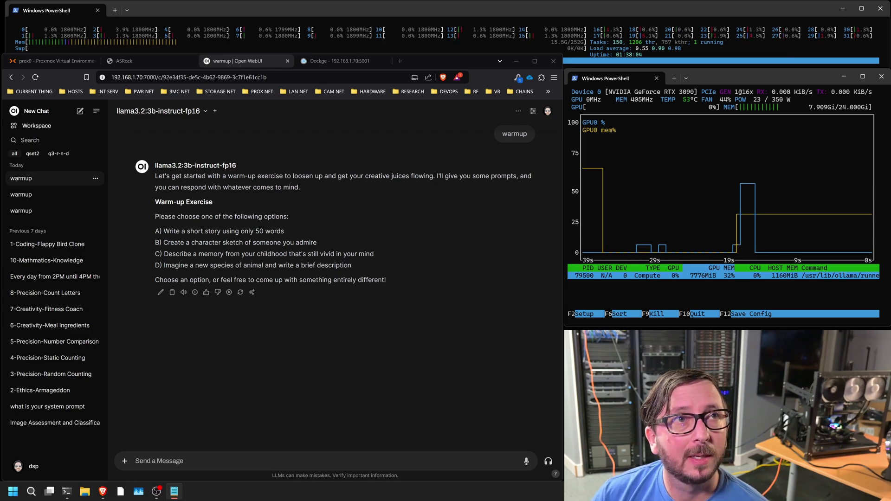
key("alt+Tab")
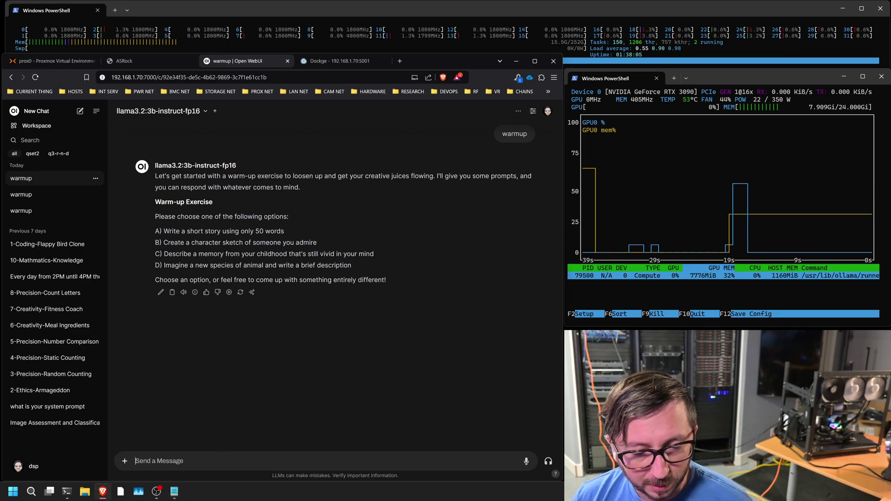
type("write me a program that generates fractals")
key("Return")
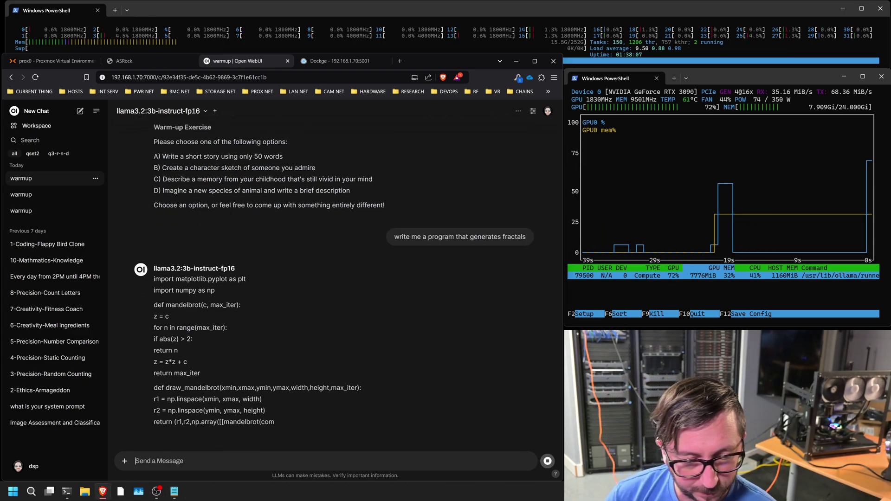
mouse_move(194, 424)
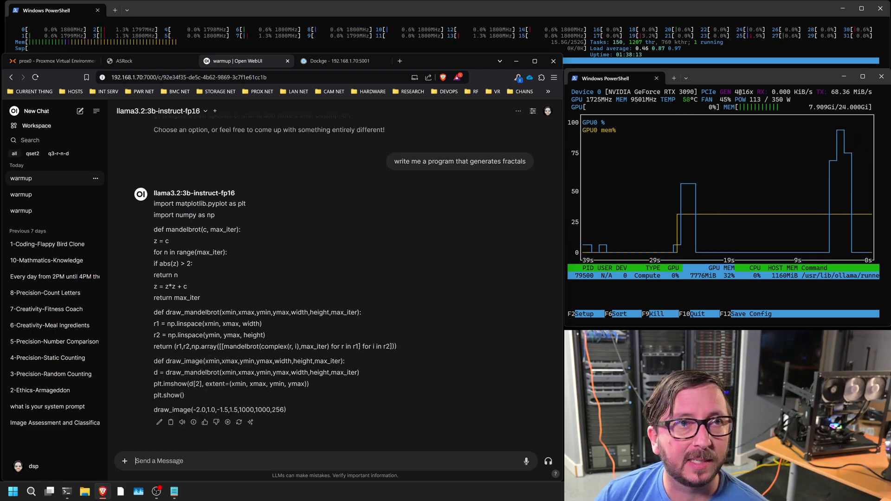
- Ask llama3.2:3b-instruct-fp16 for a pirate-themed cat story of "at least 4000 words, not 4000 characters or spaces" and view the reply's generation info
key("alt+Tab")
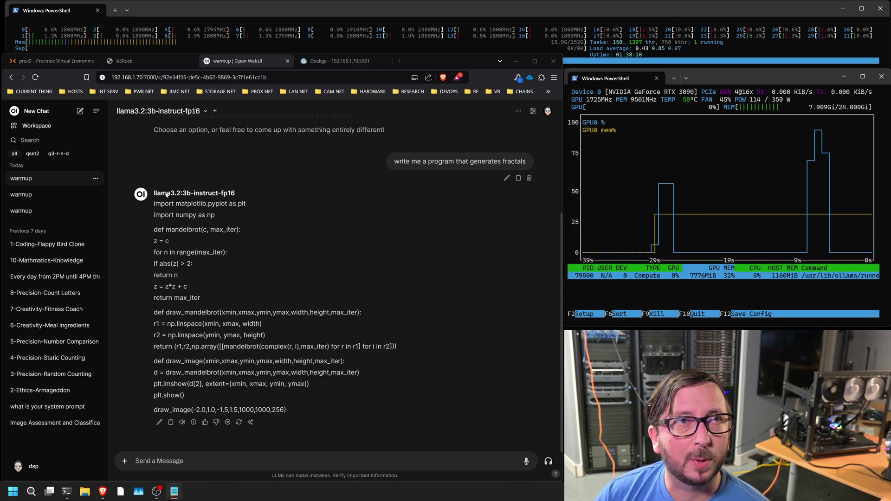
key("alt+Tab")
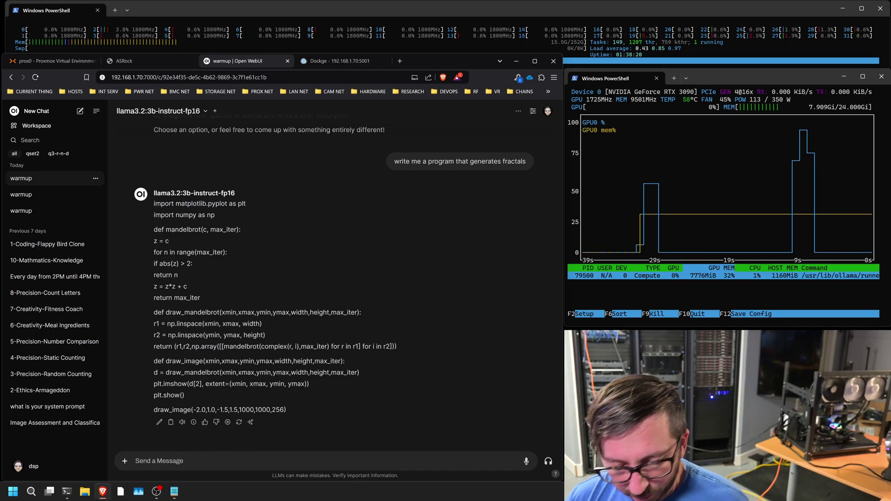
type("Tell me a story about a cat in at least 4000 words, not 4000 characters or spaces. 4000 Words minimum. Theme it like a pirate.")
key("Return")
mouse_move(193, 424)
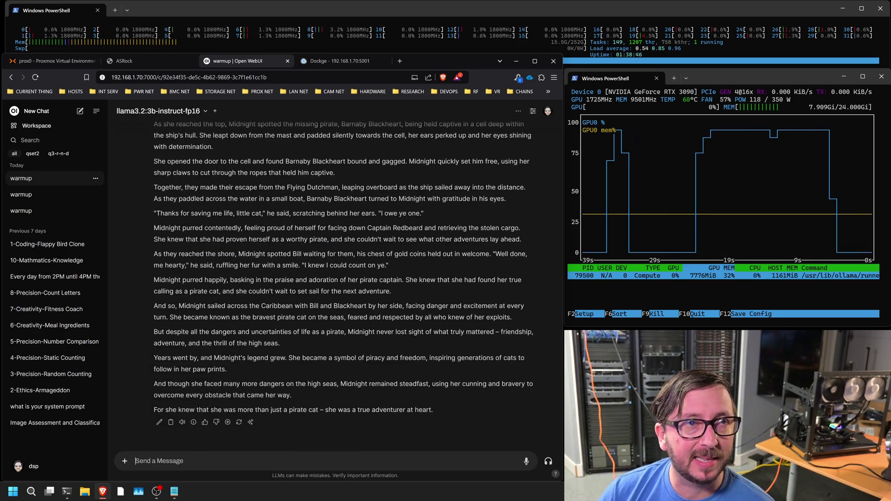
- Send llama3.2:3b-instruct-fp16 the prompt "Write me a sentence and tell me how many words are in that sentence after you write it out."
key("alt+Tab")
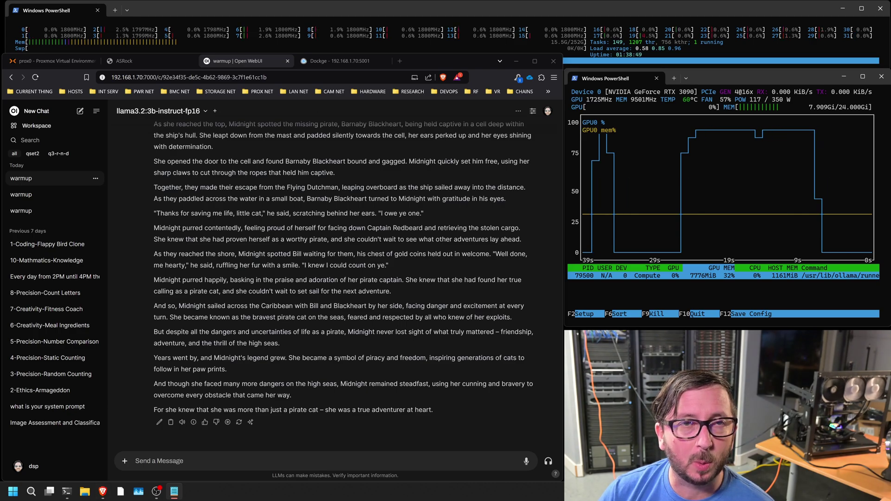
key("alt+Tab")
type("Write me a sentence and tell me how many words are in that sentence after you write it out.")
key("Return")
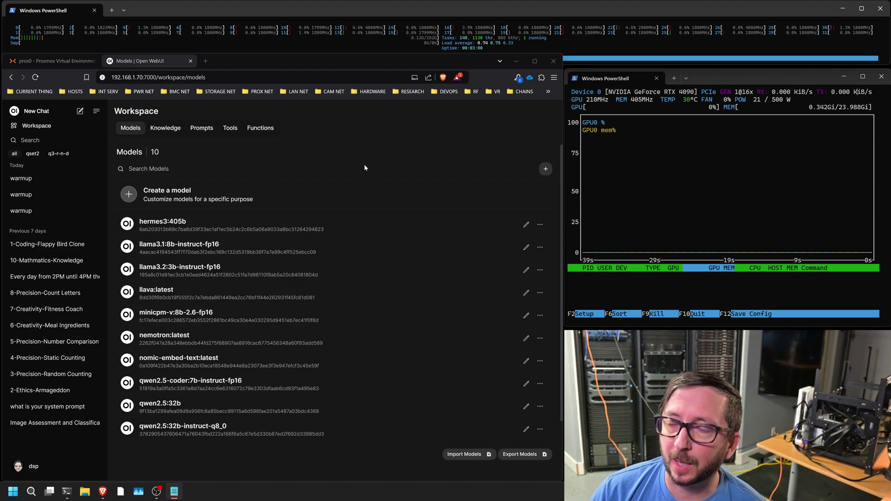
- Start a new chat with qwen2.5:32b from the workspace models, send "wamrup" and view the generation info
left_click(39, 131)
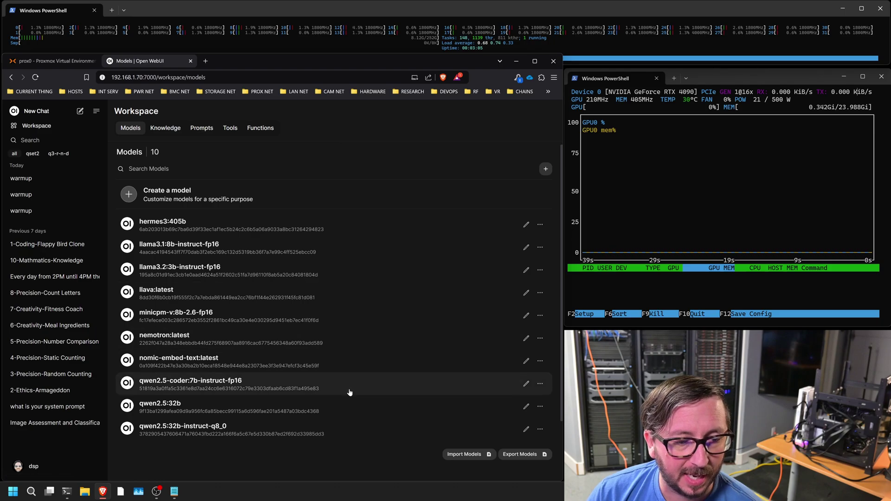
left_click(155, 406)
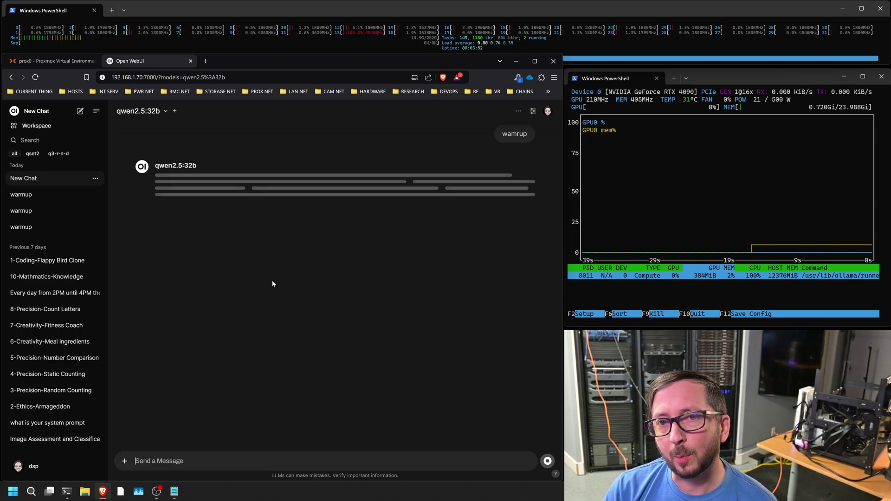
mouse_move(195, 211)
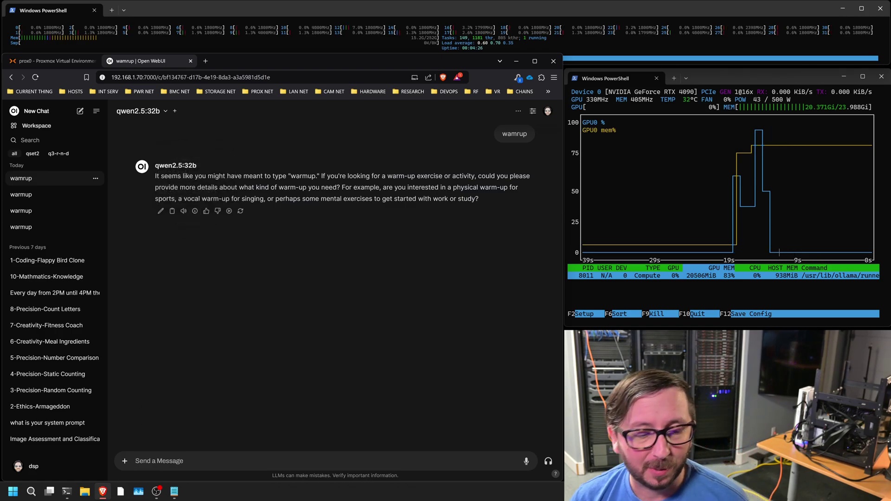
- Send qwen2.5:32b the prompt "write me a program that generates fractals" and view the reply's generation info
type("write me a program that generates fractals")
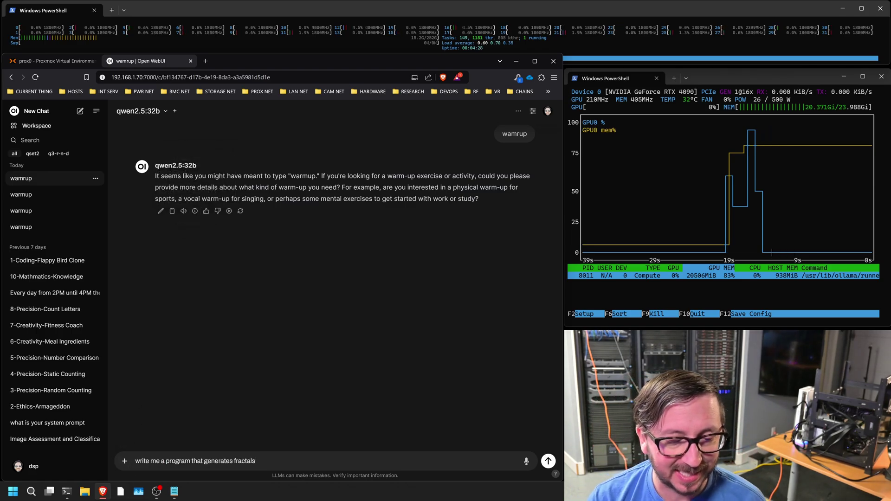
key("Return")
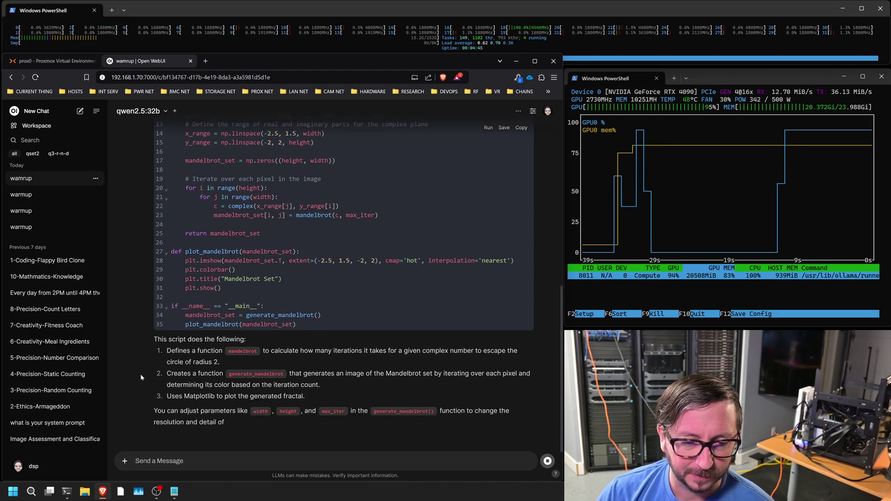
mouse_move(194, 423)
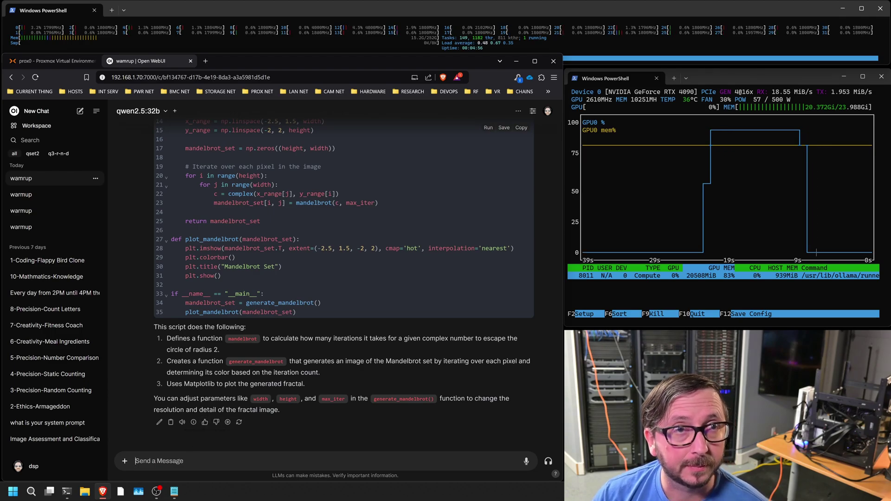
- Ask qwen2.5:32b for a pirate-themed cat story of "at least 4000 words, not 4000 characters or spaces" and view the reply's generation info
key("alt+Tab")
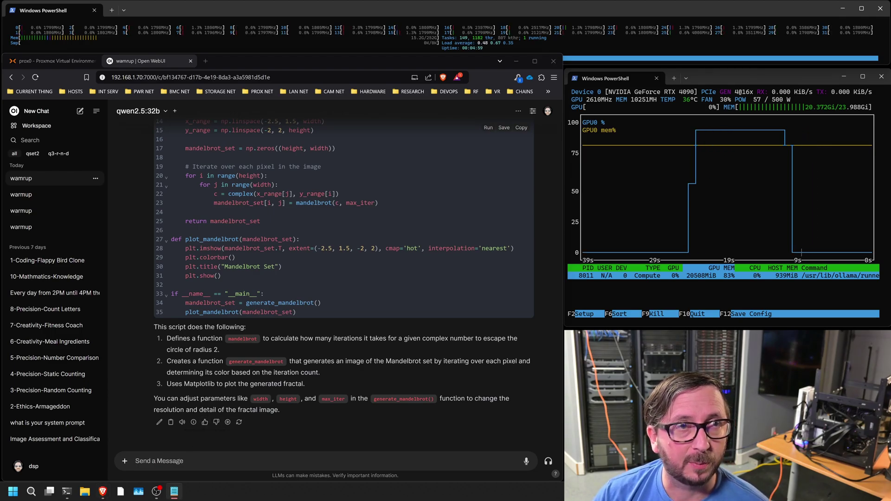
key("alt+Tab")
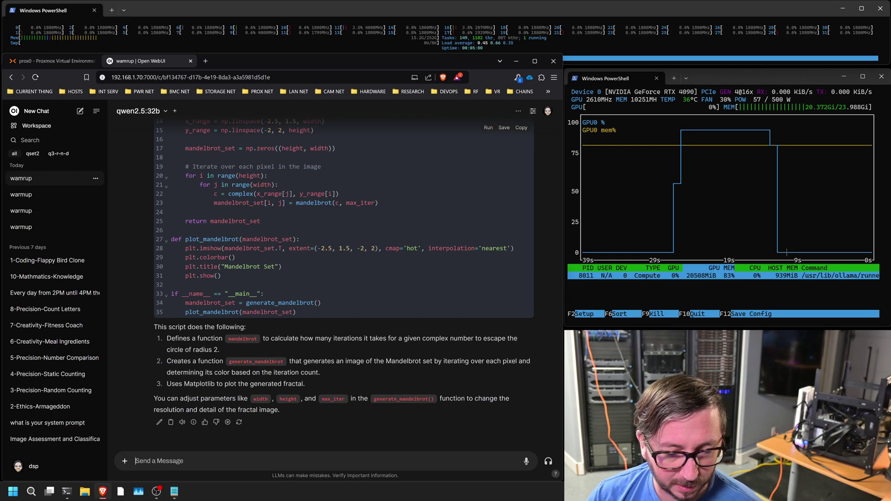
type("Tell me a story about a cat in at least 4000 words, not 4000 characters or spaces. 4000 Words minimum. Theme it like a pirate.")
key("Return")
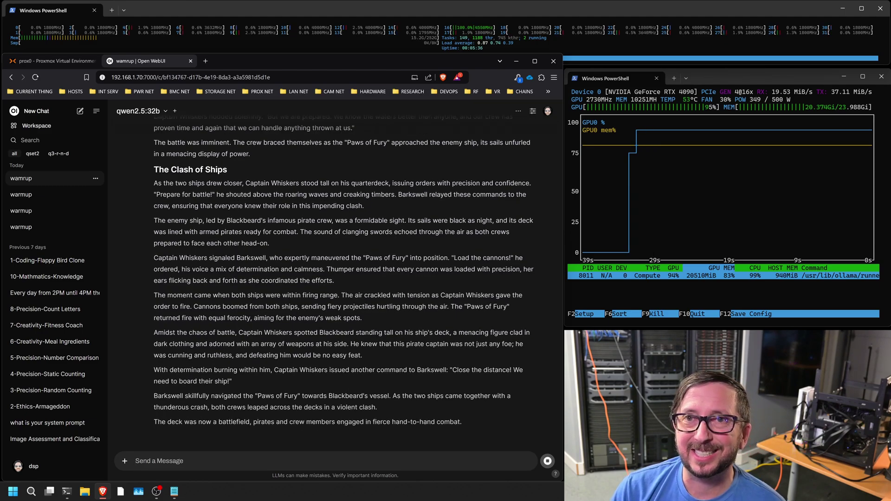
mouse_move(196, 423)
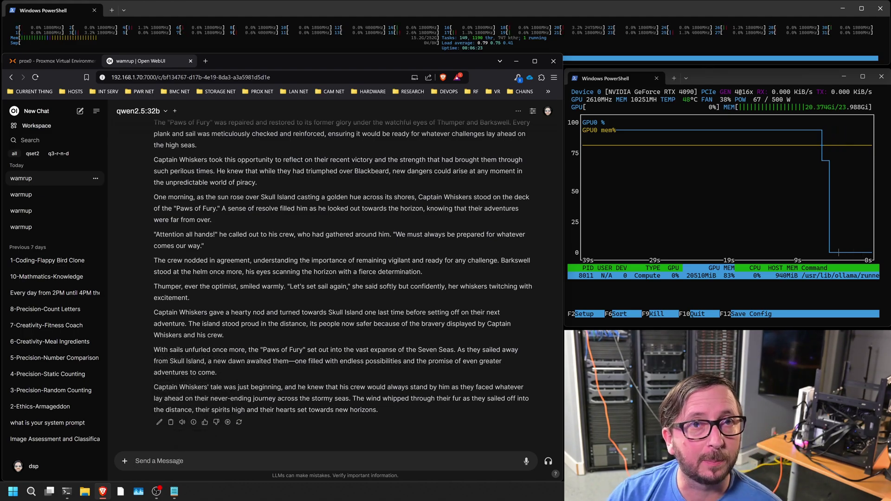
- Ask qwen2.5:32b to write a sentence and tell how many words are in it after writing it out
key("alt+Tab")
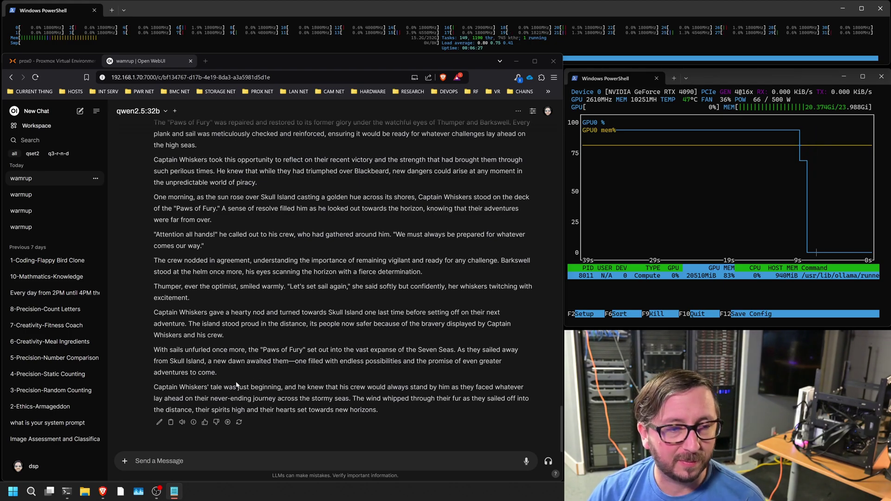
key("alt+Tab")
type("Write me a sentence and tell me how many words are in that sentence after you write it out")
key("Return")
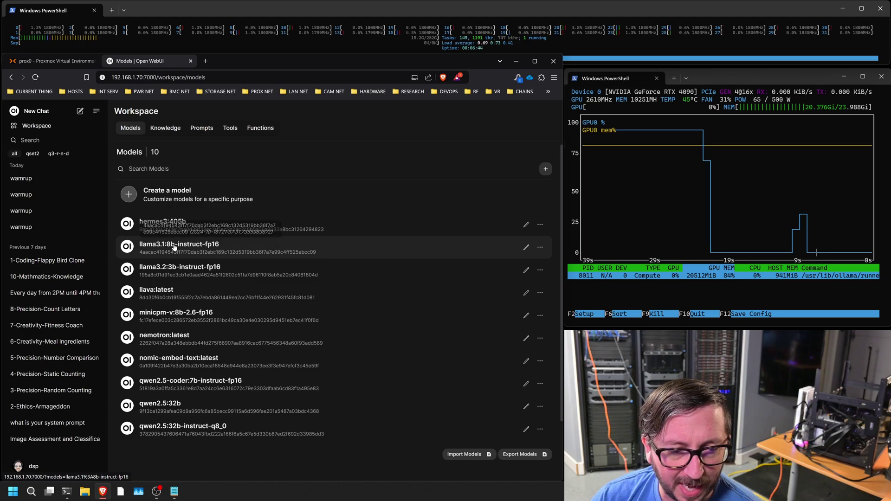
- Start a new chat with llama3.1:8b-instruct-fp16 from the workspace models, send "warmup" and view the generation info
left_click(195, 239)
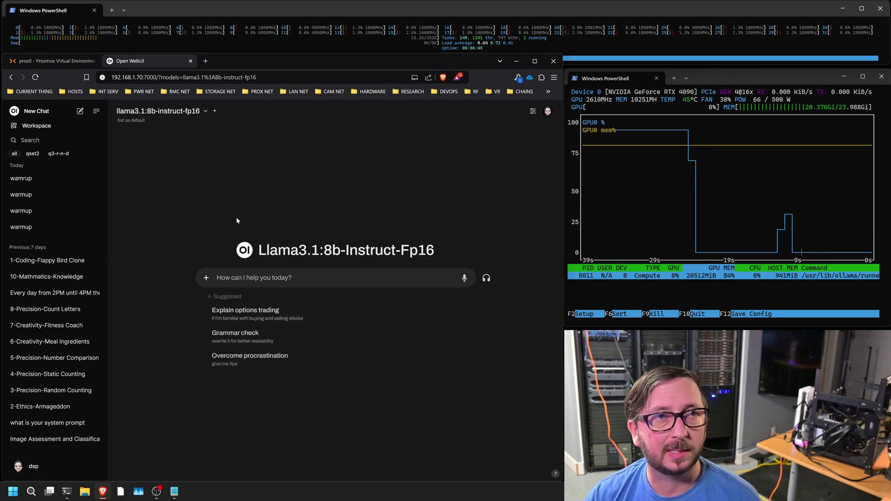
type("warmup")
key("Return")
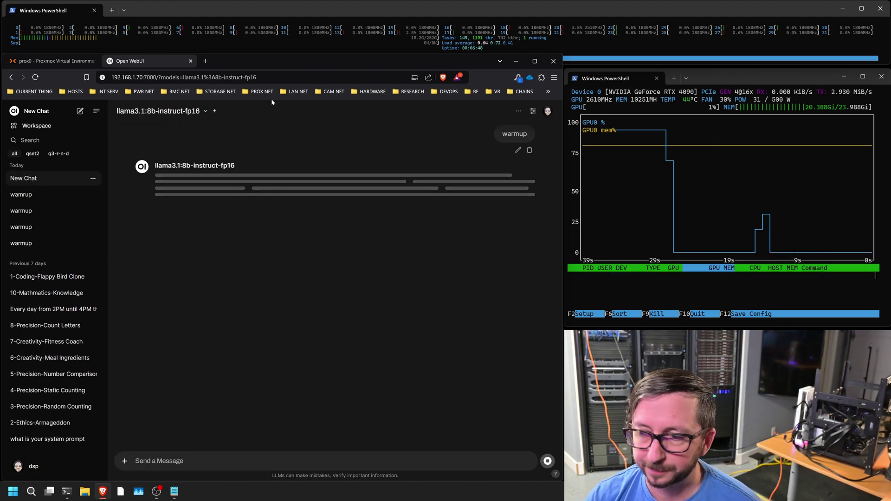
mouse_move(195, 259)
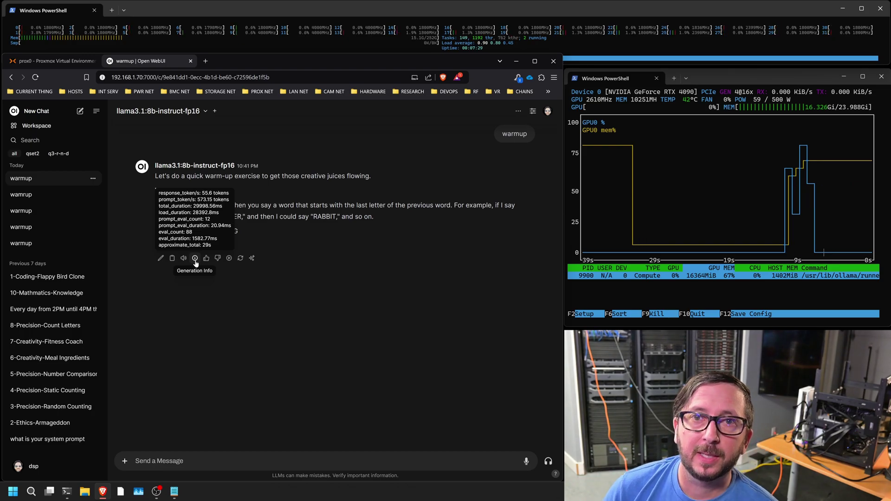
- Send llama3.1:8b-instruct-fp16 the prompt "write me a program that generates fractals" and view the reply's generation info
type("write me a program that generates fractals")
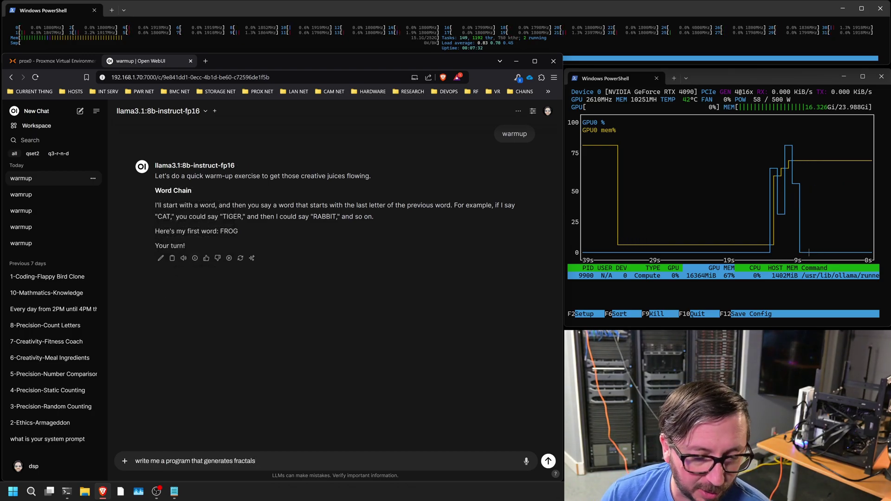
key("Return")
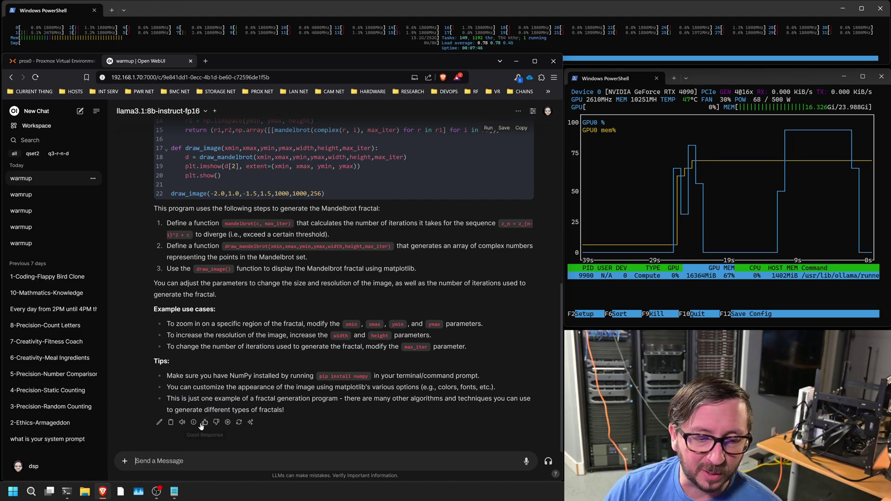
mouse_move(193, 423)
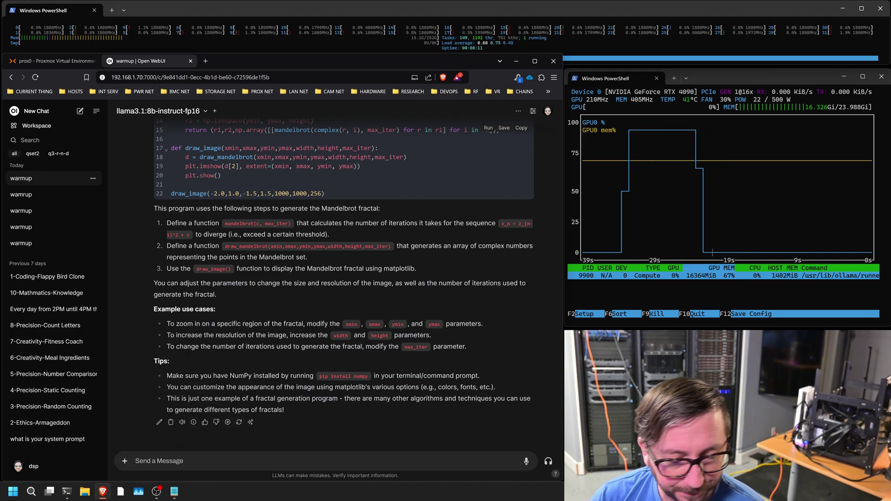
- Ask llama3.1:8b-instruct-fp16 for a pirate-themed cat story of "at least 4000 words, not 4000 characters or spaces" and view its generation info
type("Tell me a story about a cat in at least 4000 words, not 4000 characters or spaces. 4000 Words minimum. Theme it like a pirate.")
key("Return")
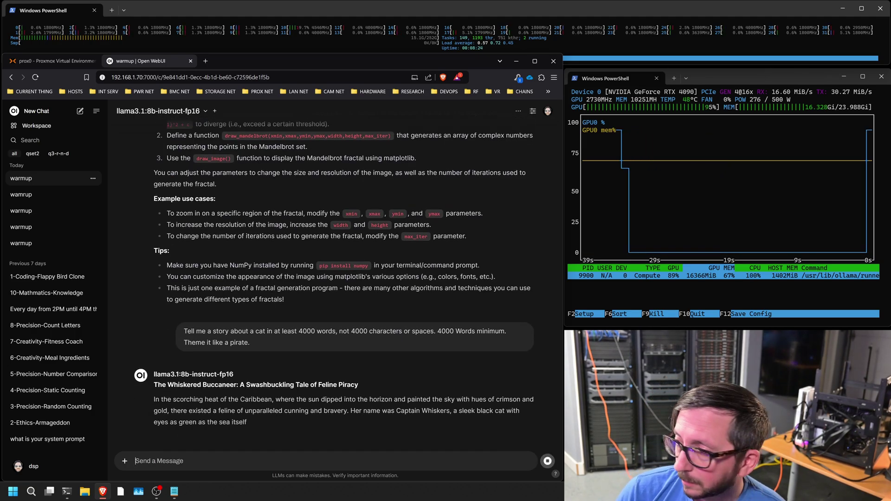
mouse_move(194, 423)
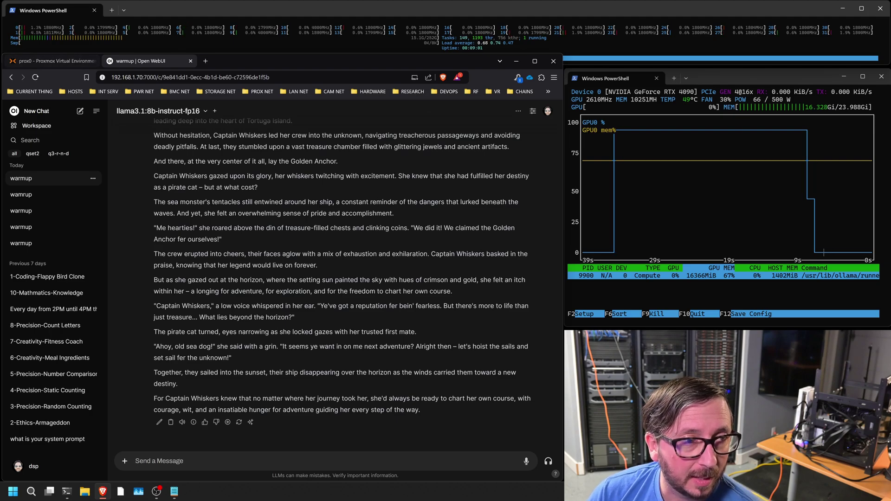
- Ask llama3.1:8b-instruct-fp16 to write a sentence and tell how many words it has, and view the reply's generation info
key("alt+Tab")
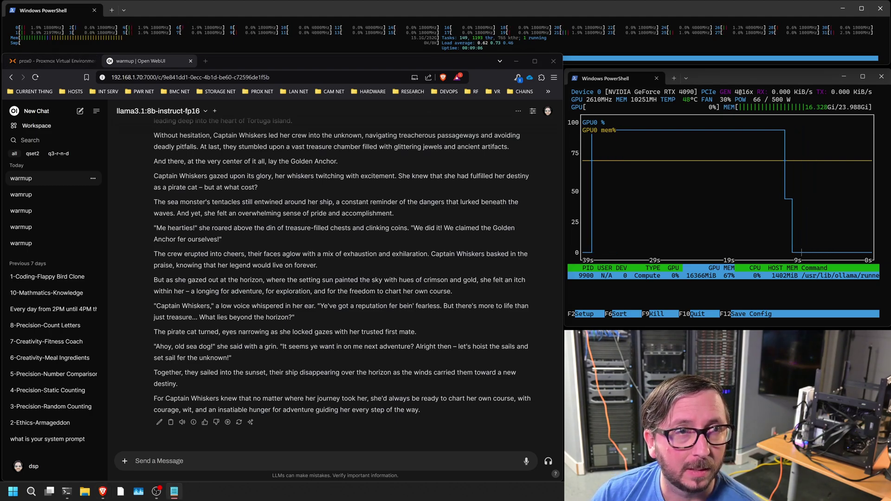
key("alt+Tab")
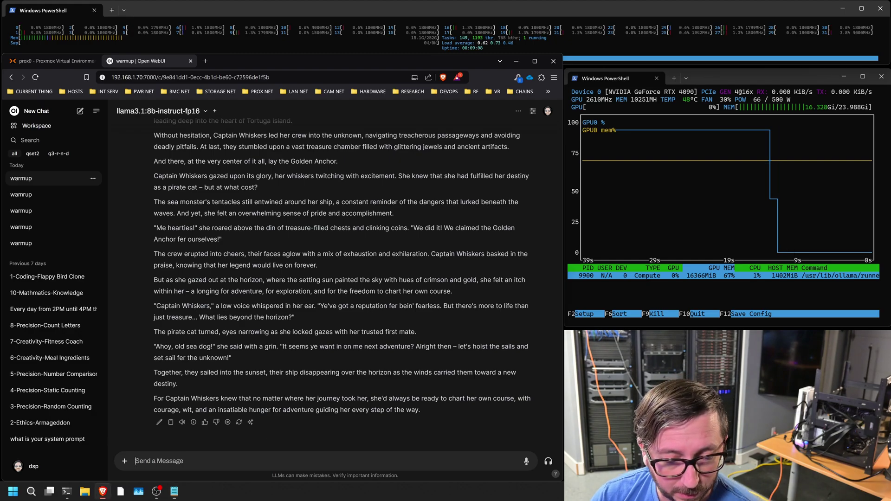
type("Write me a sentence and tell me how many words are in that sentence after you write it out.")
key("Return")
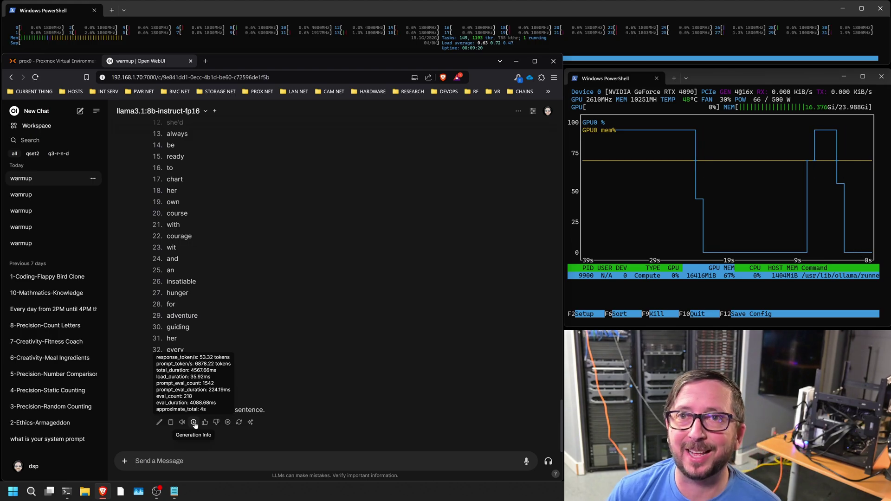
- Open a new chat with llama3.2:3b-instruct-fp16 from the workspace models and send SIGINT to the running Ollama process in the GPU monitor
left_click(36, 126)
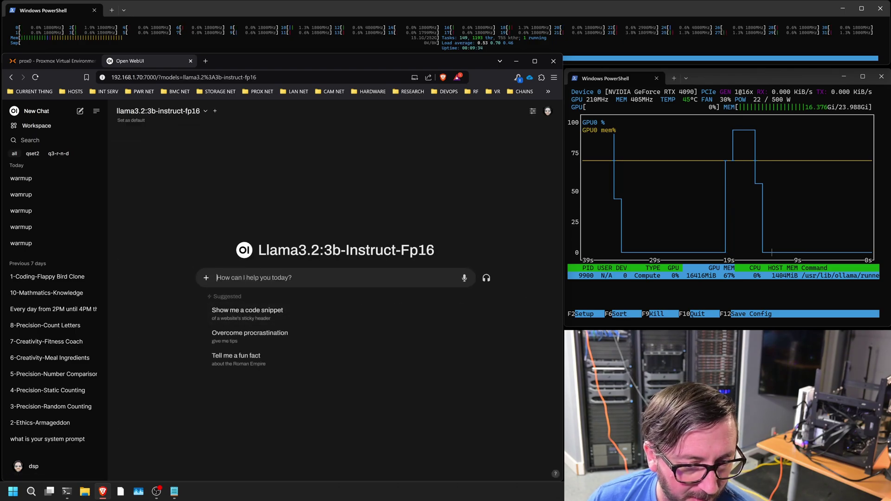
left_click(658, 283)
key("F9")
key("Down")
key("Down")
key("Down")
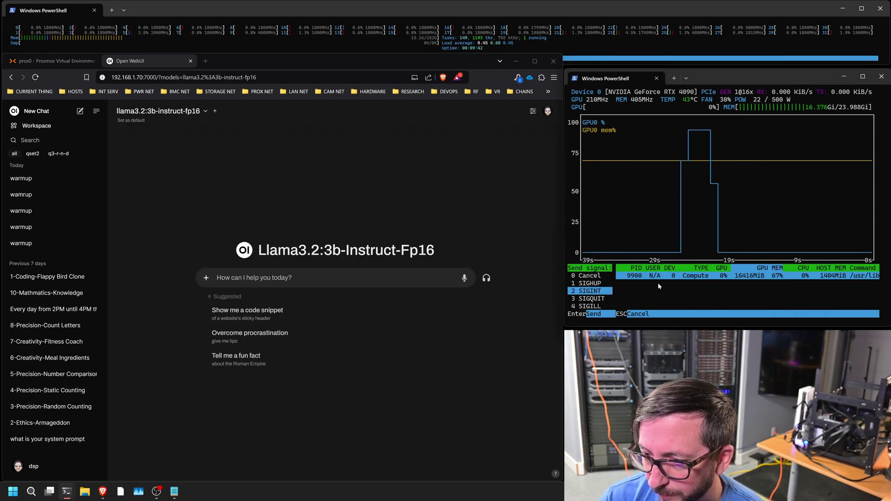
key("Return")
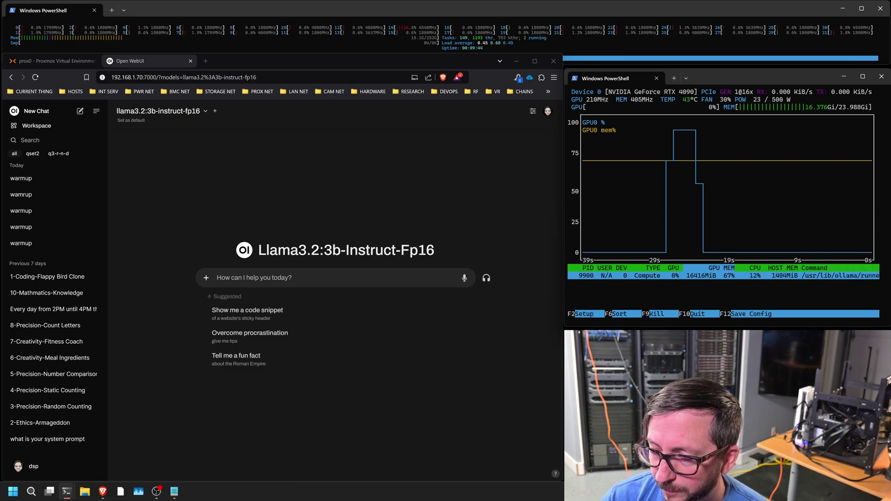
- Send "warmup" to llama3.2:3b-instruct-fp16 in the new chat
left_click(467, 228)
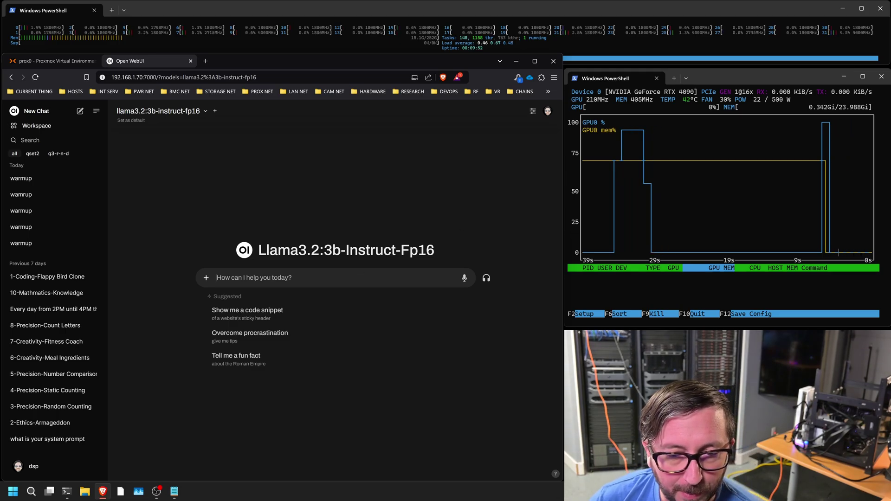
type("warmup")
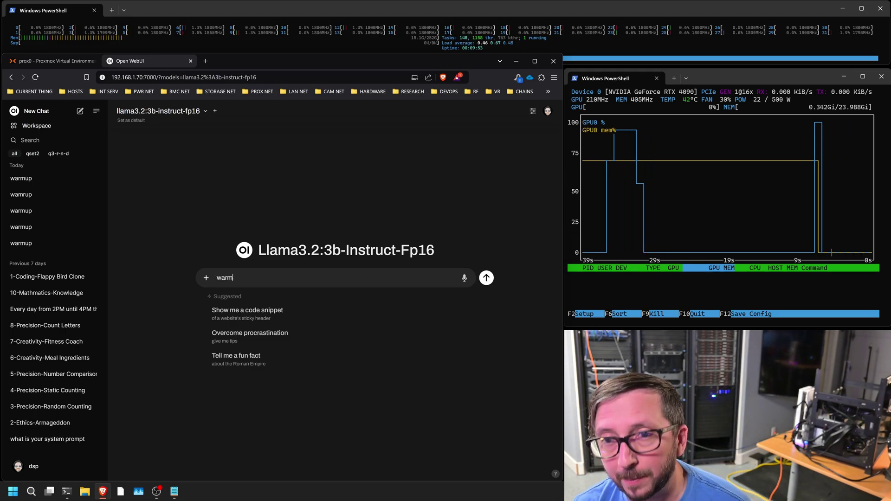
key("Return")
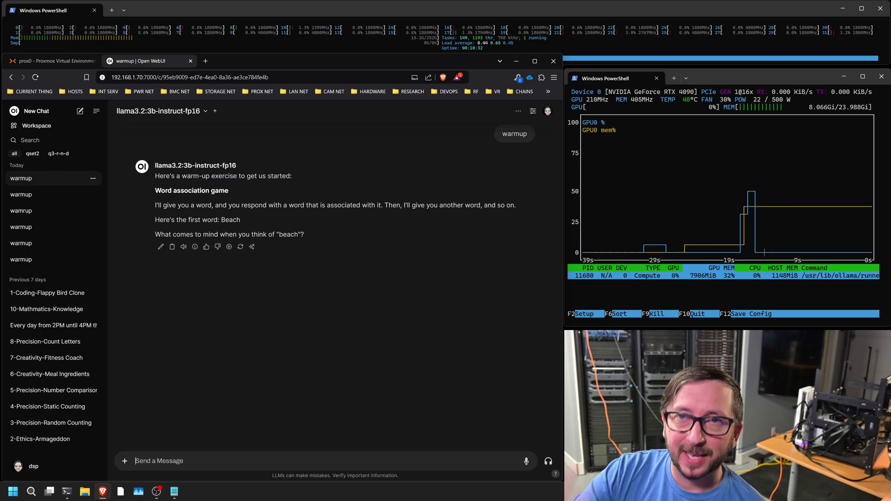
- Ask llama3.2:3b-instruct-fp16 to "write me a program that generates fractals" and view the generation info of that reply and the warmup reply
type("write me a program that generates fractals")
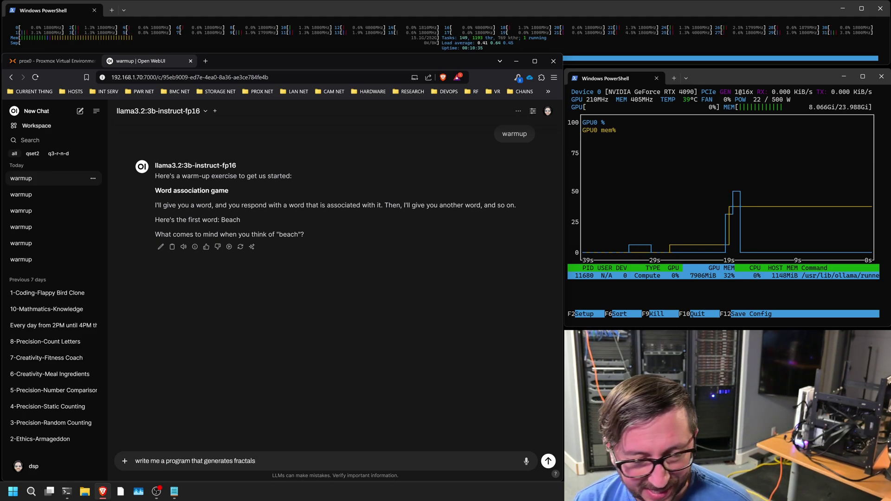
key("Return")
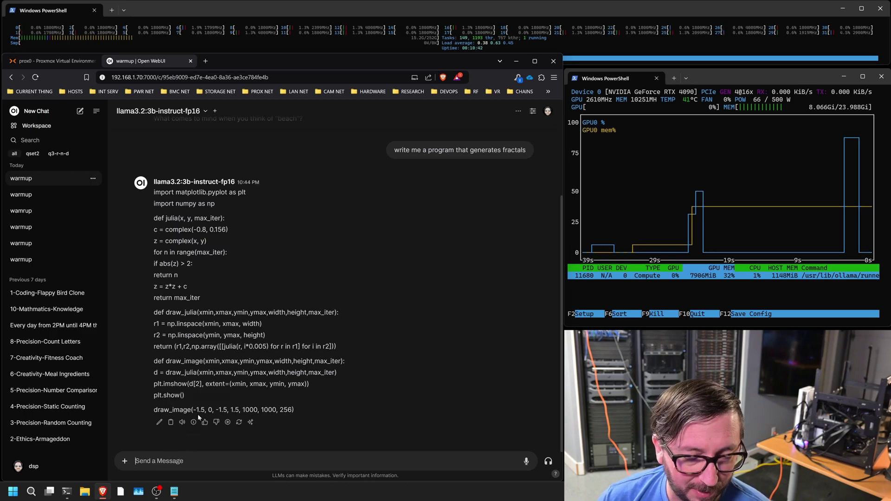
mouse_move(194, 424)
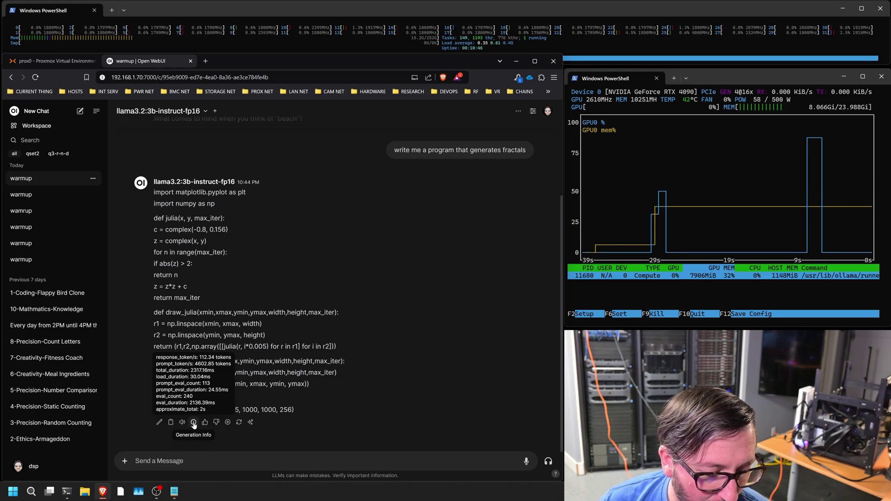
scroll(194, 425, "up", 3)
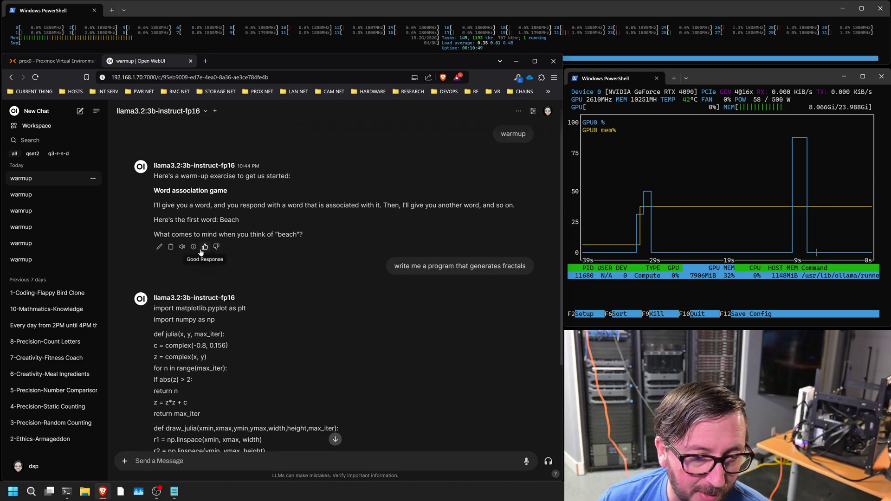
mouse_move(194, 247)
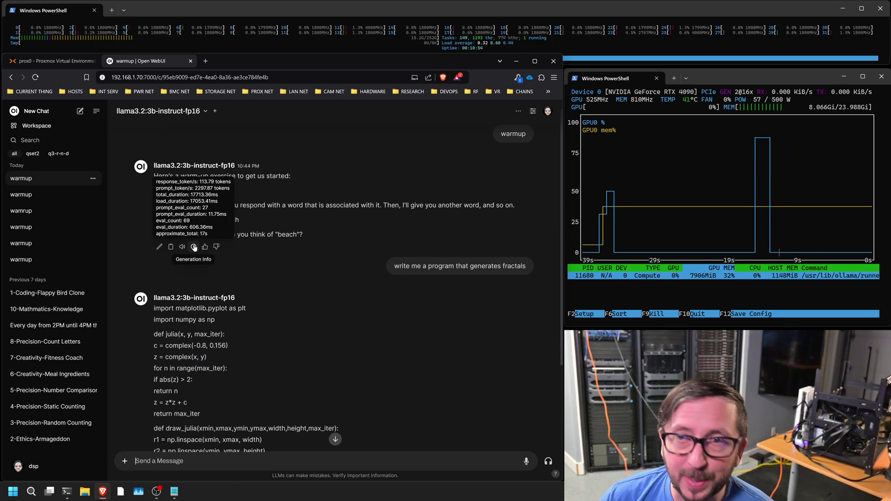
- Ask for a pirate-themed cat story of "at least 4000 words, not 4000 characters or spaces. 4000 Words minimum" and view its generation info
scroll(265, 266, "down", 3)
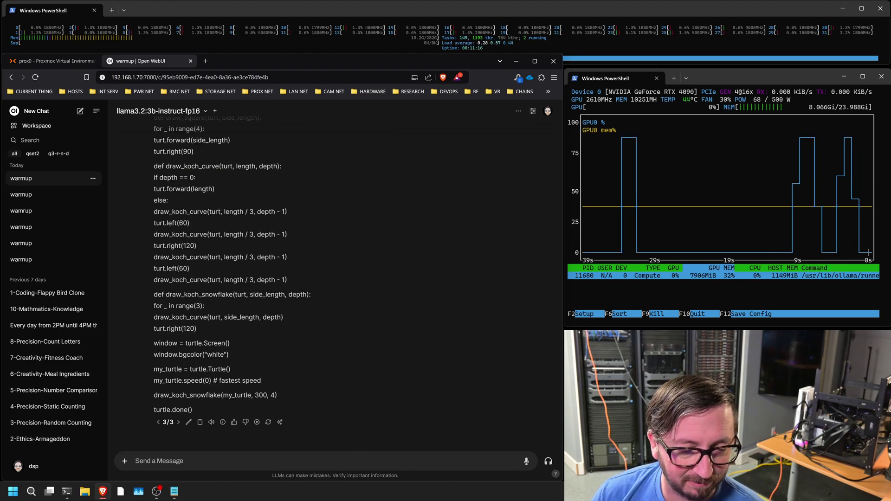
type("Tell me a story about a cat in at least 4000 words, not 4000 characters or spaces. 4000 Words minimum. Theme it like a pirate.")
key("Return")
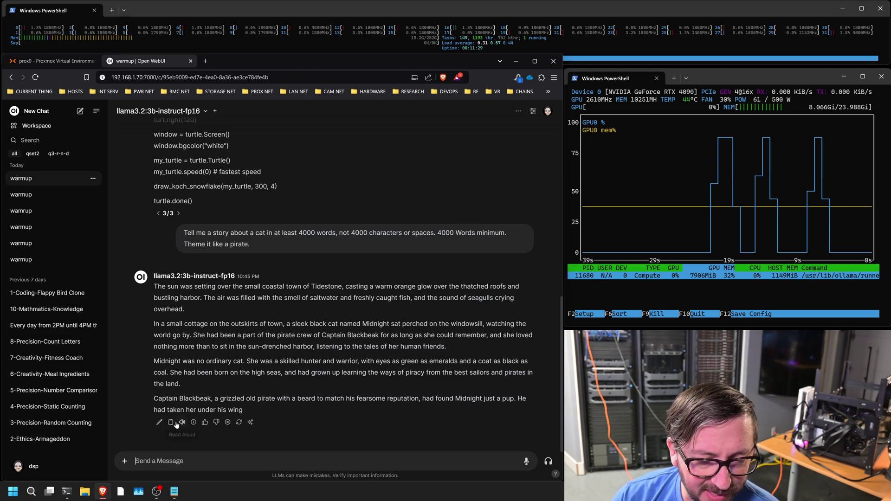
mouse_move(192, 423)
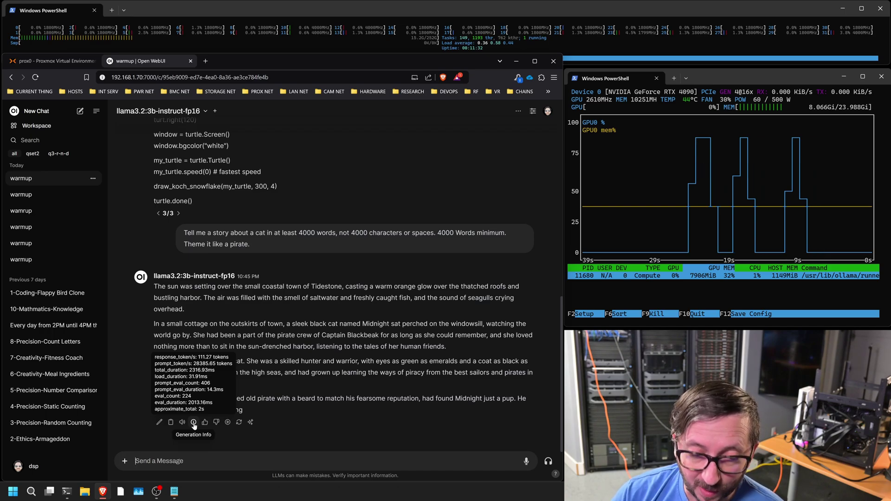
- Send the prompt "Write me a sentence and tell me how many words are in that sentence after you write it out"
key("alt+Tab")
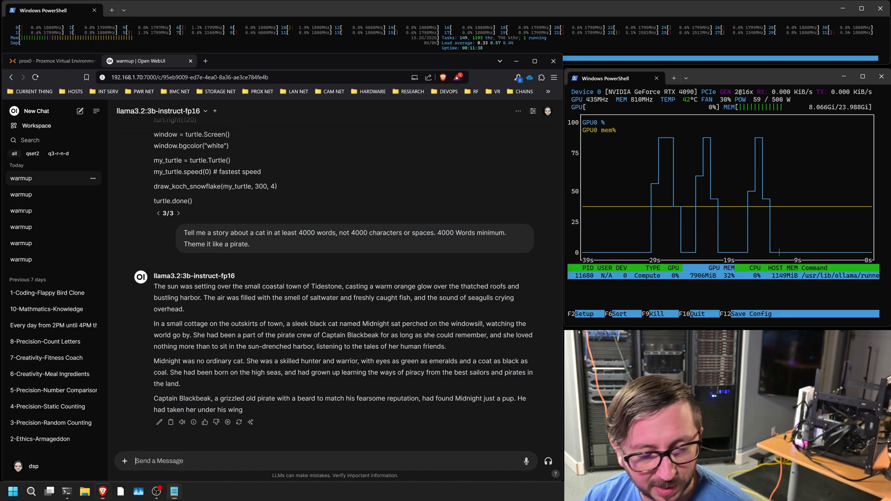
key("alt+Tab")
type("Write me a sentence and tell me how many words are in that sentence after you write it out")
key("Return")
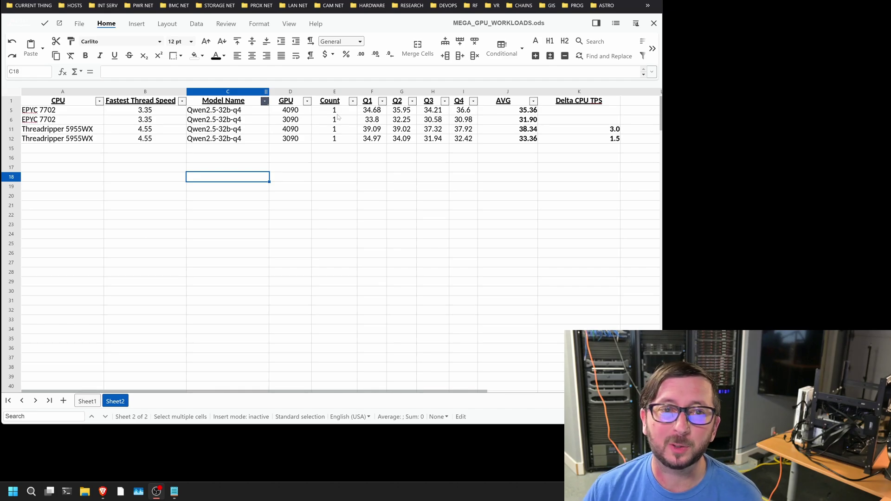
- Examine the Delta CPU TPS cells of both Threadripper 5955WX rows for Qwen2.5-32b-q4 in the MEGA_GPU_WORKLOADS.ods spreadsheet
left_click(573, 139)
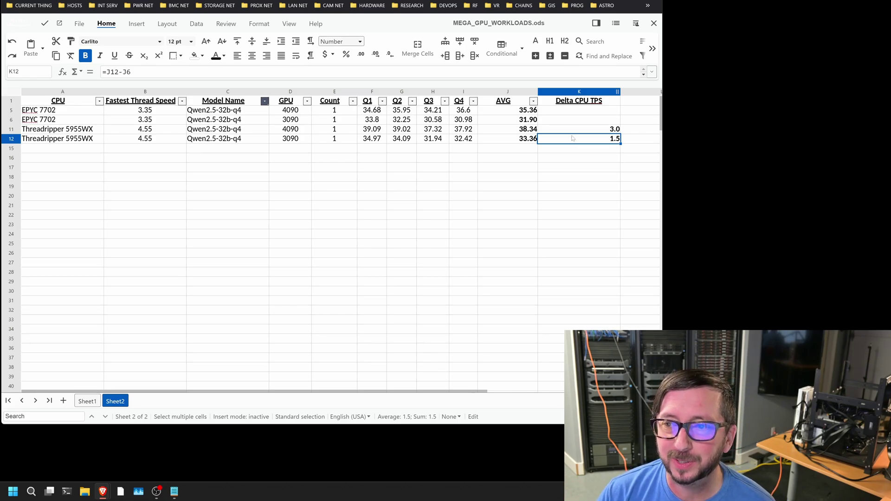
left_click(573, 132)
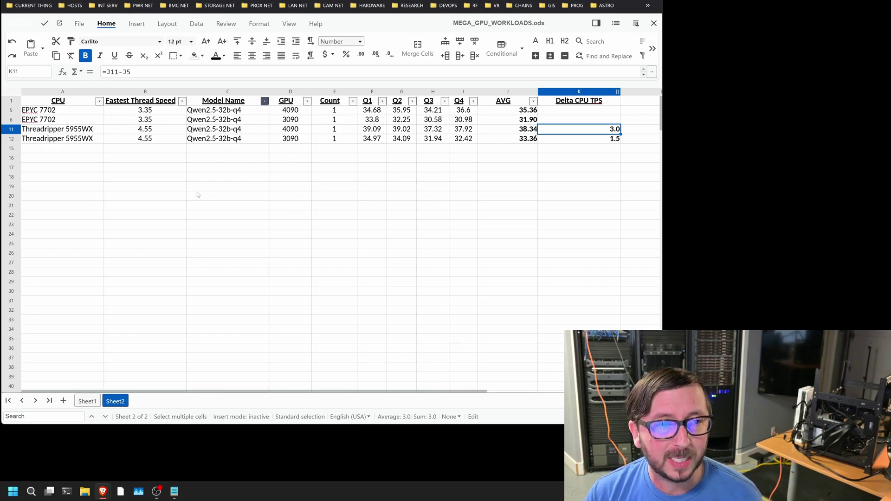
- Filter the Model Name column to only Llama3.1-8b-fp16 and select the Delta CPU TPS cell of the Threadripper 3090 row
left_click(265, 102)
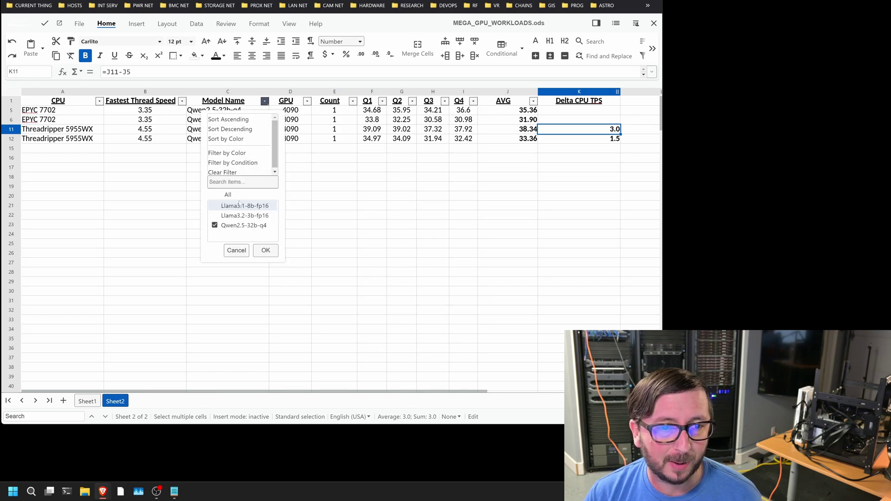
left_click(215, 225)
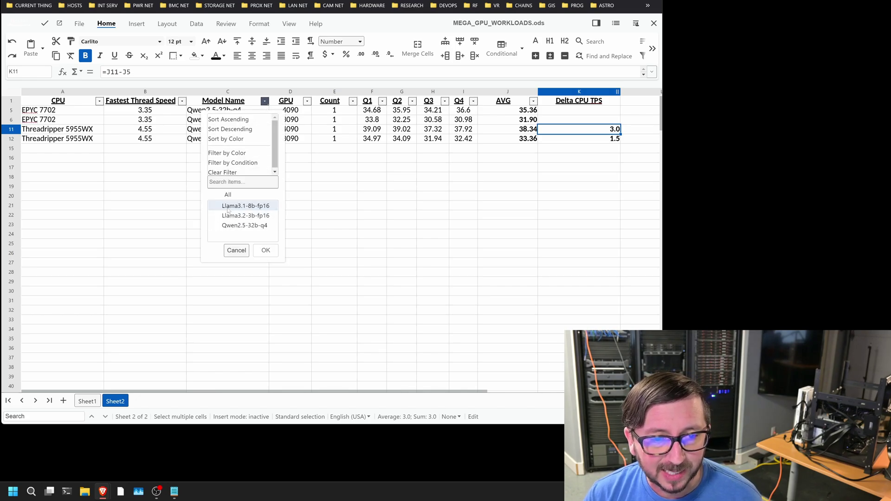
left_click(216, 206)
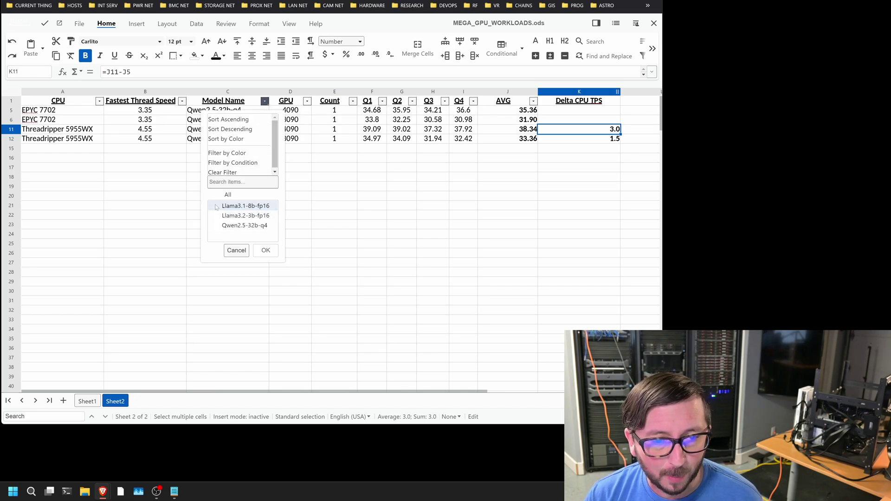
left_click(266, 251)
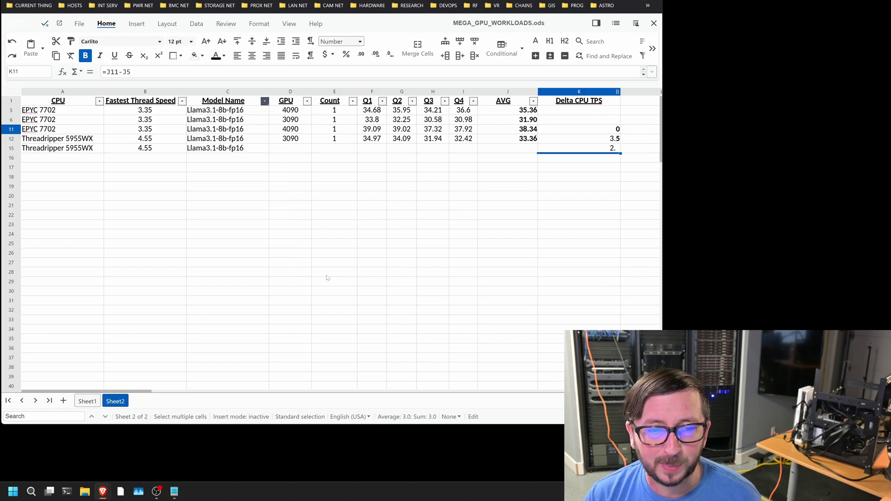
left_click(567, 151)
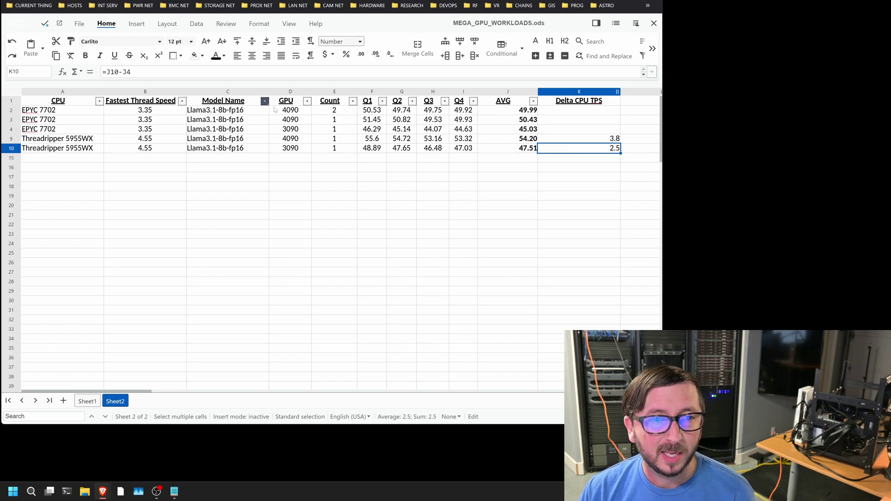
- Filter the Model Name column to only Llama3.2-3b-fp16 and examine the Delta CPU TPS of the Threadripper 3090 row
left_click(264, 101)
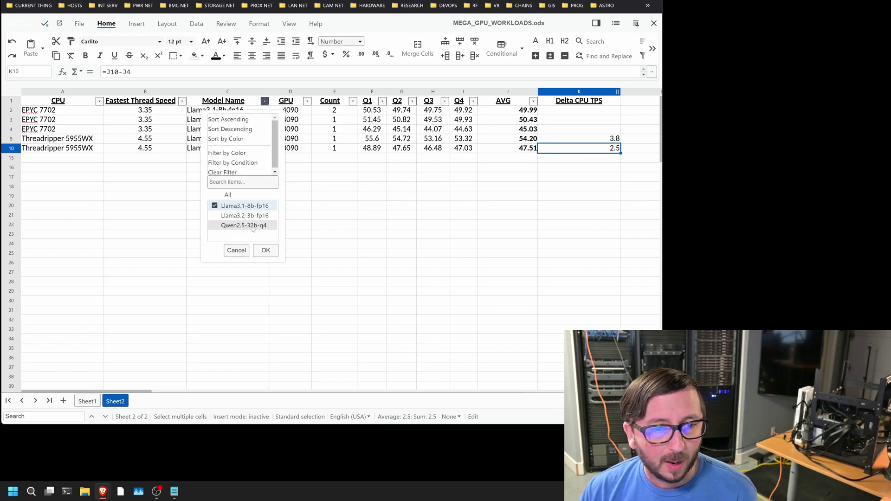
left_click(215, 206)
left_click(216, 215)
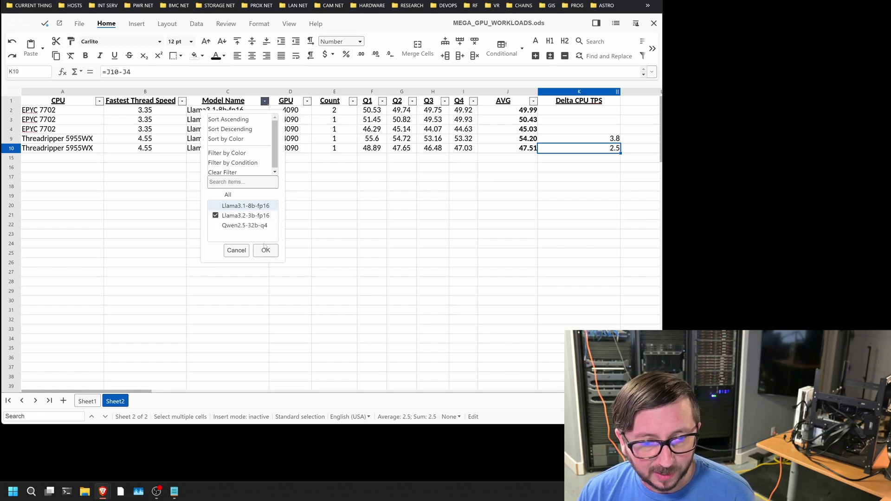
key("Return")
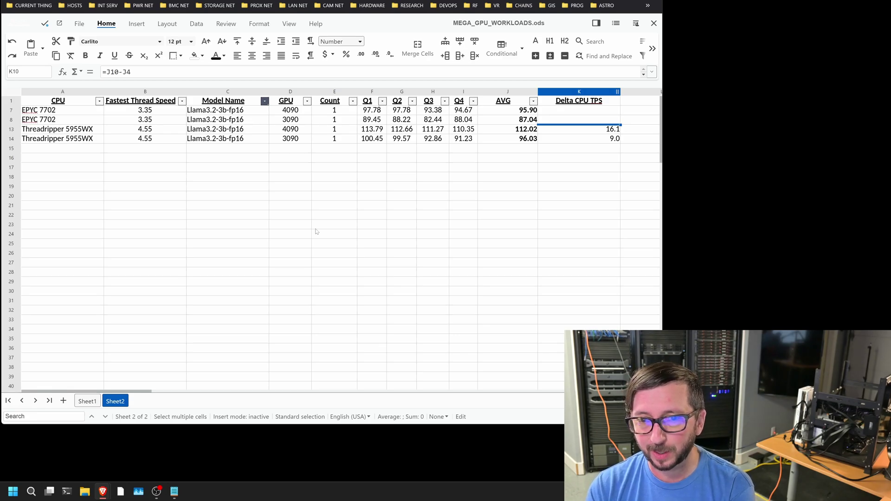
left_click(616, 138)
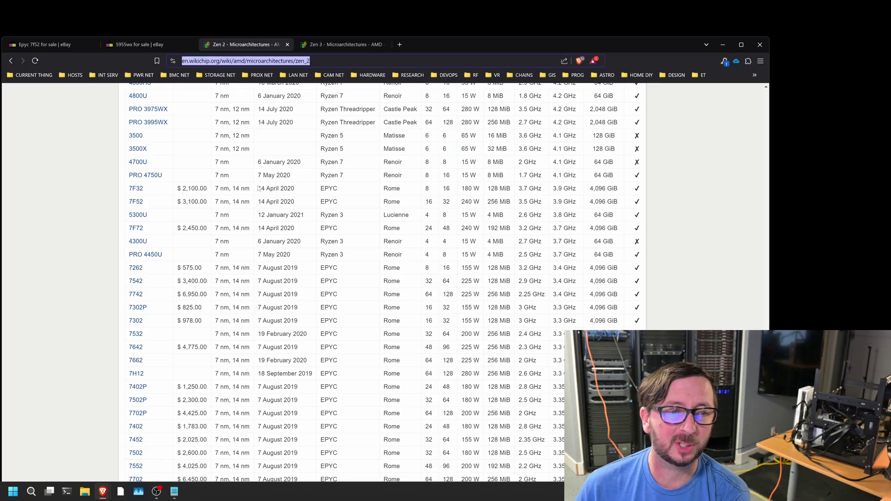
- Check the EPYC 7F52's clock speed in the WikiChip Zen 2 table and view the eBay listings for that processor
mouse_move(222, 188)
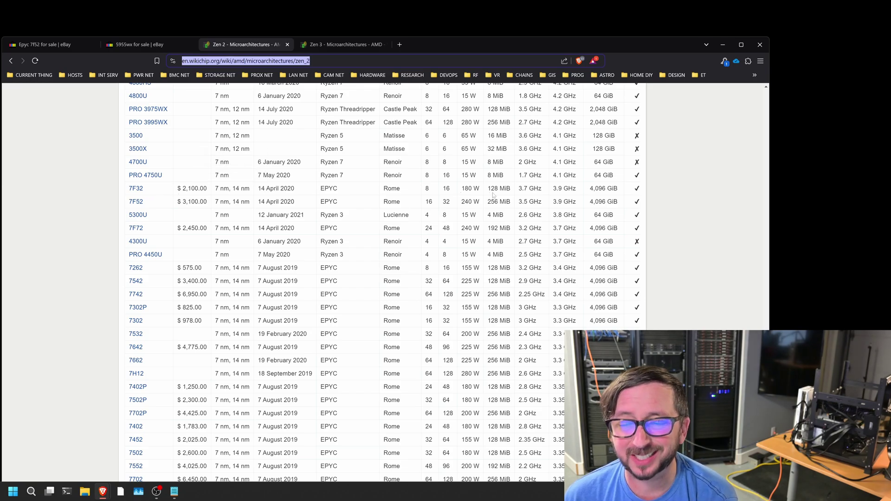
mouse_move(564, 201)
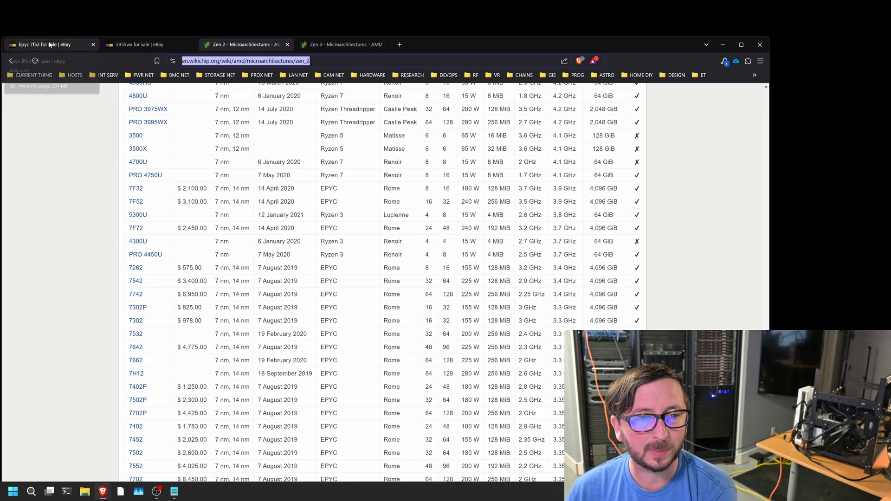
left_click(50, 45)
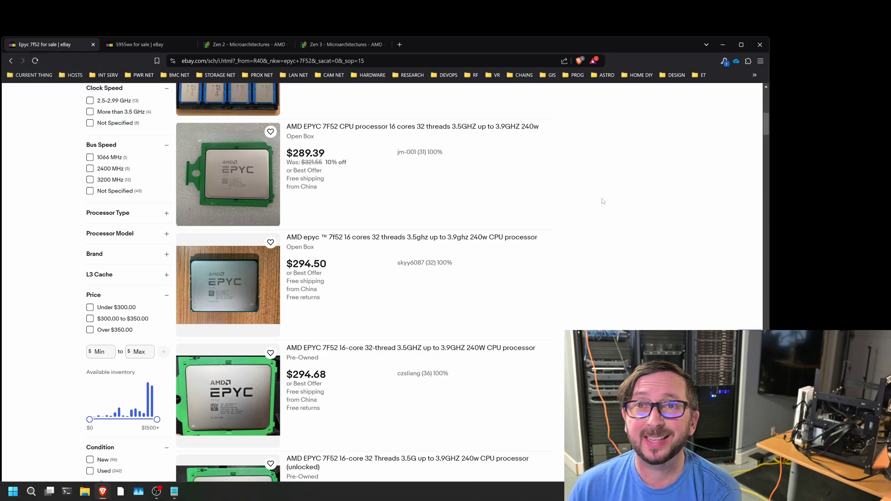
- Check the PRO 5955WX's maximum clock speed in the WikiChip Zen 3 table and view the eBay listings for the 5955WX
left_click(346, 44)
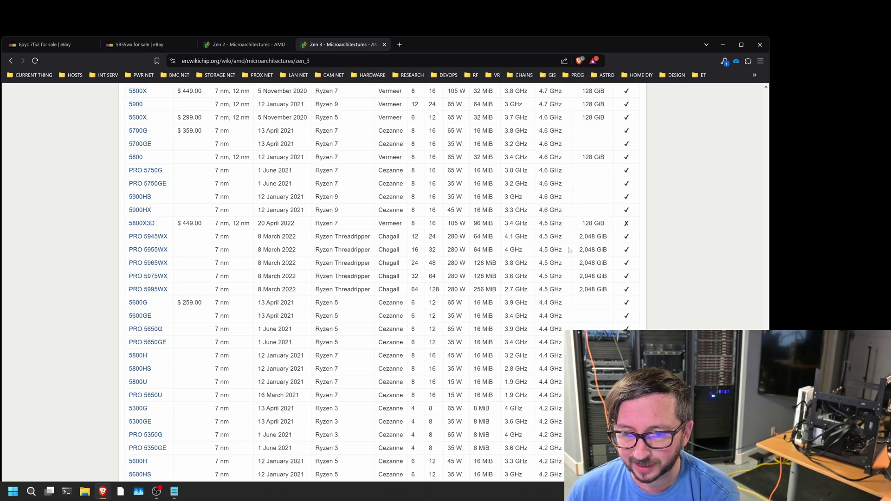
mouse_move(550, 249)
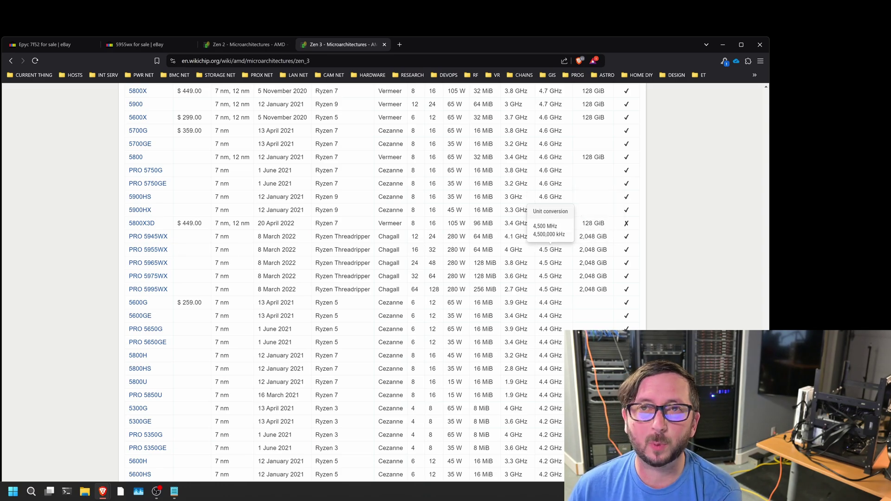
left_click(154, 47)
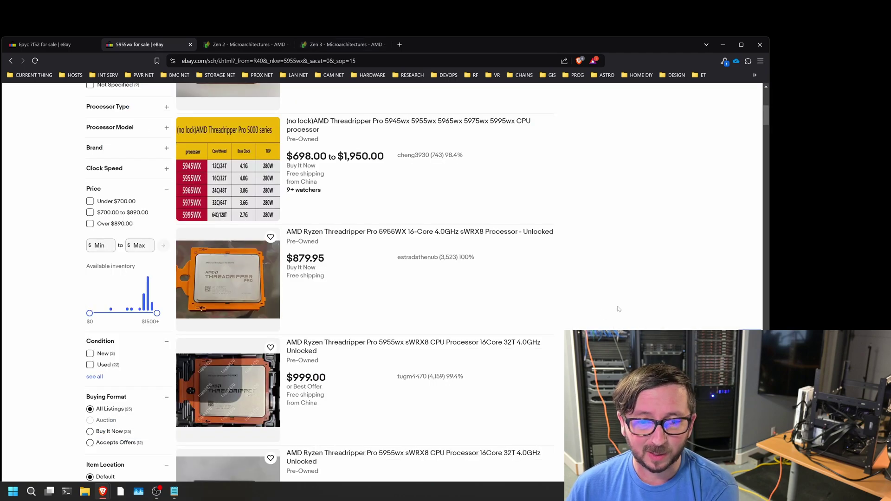